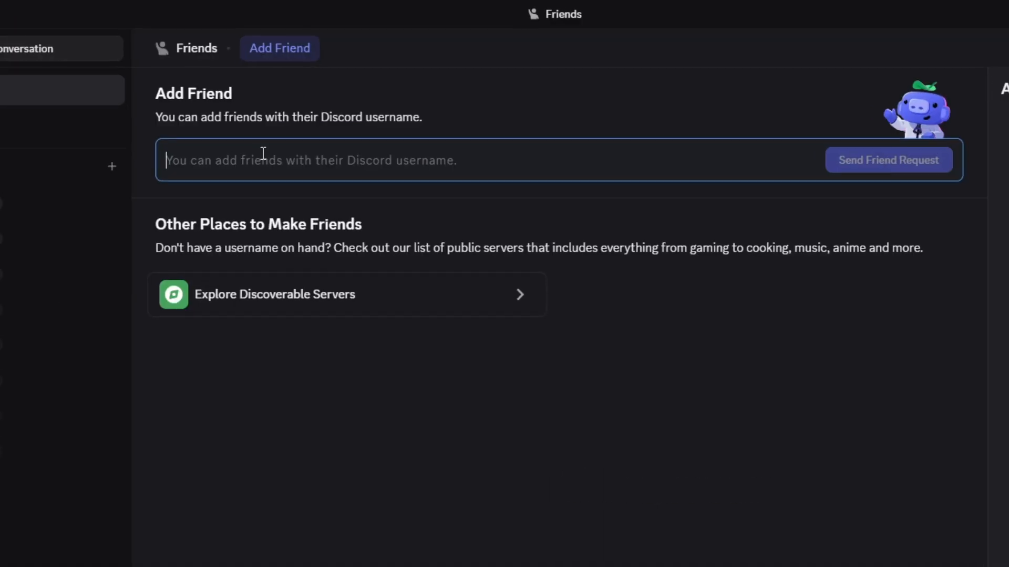
Step: Enter myfriend as the username of the friend to add
text(myfriue)
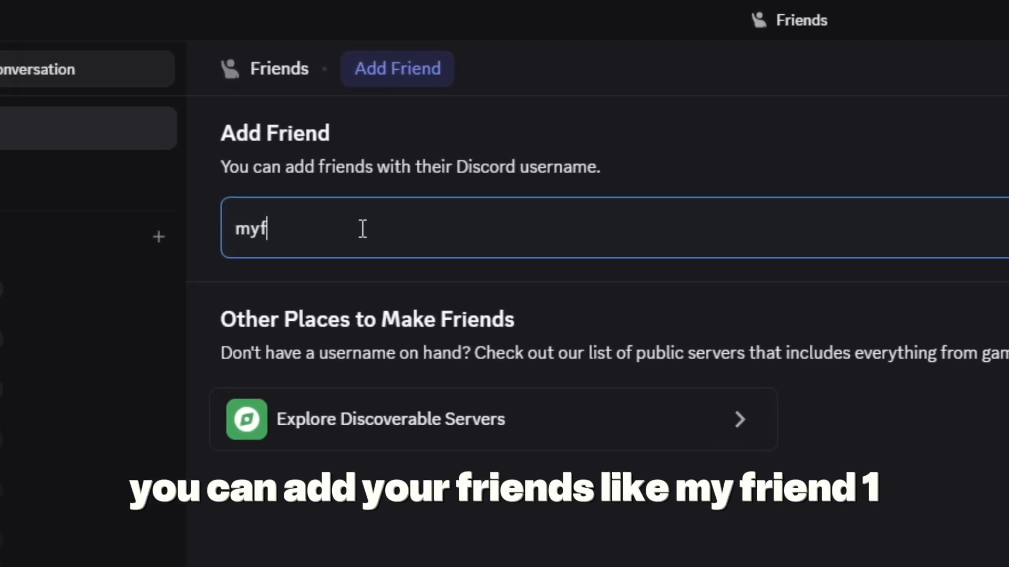
key(BackSpace)
key(BackSpace)
text(end)
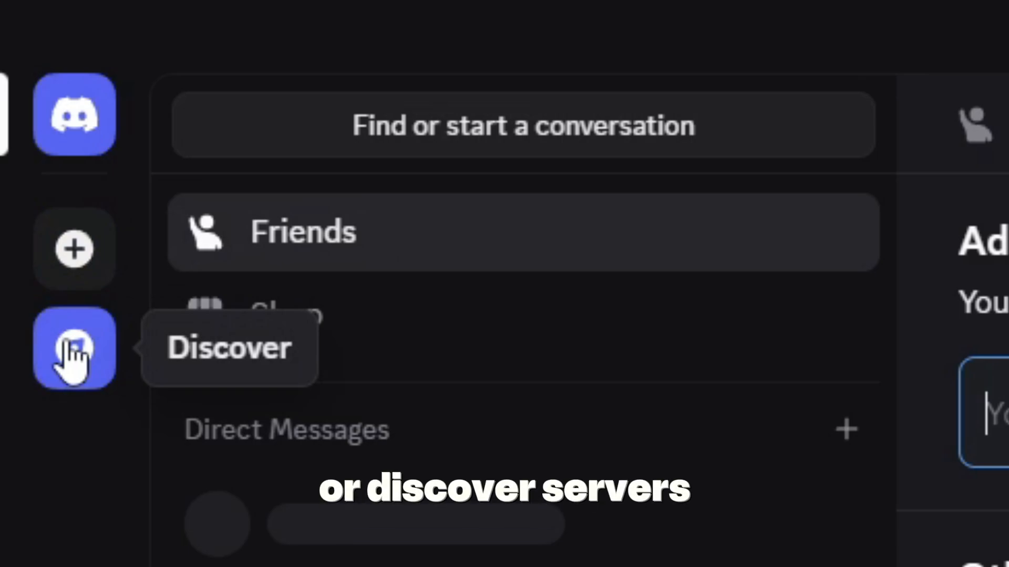
Step: Open Discover and browse the featured public servers
click(72, 349)
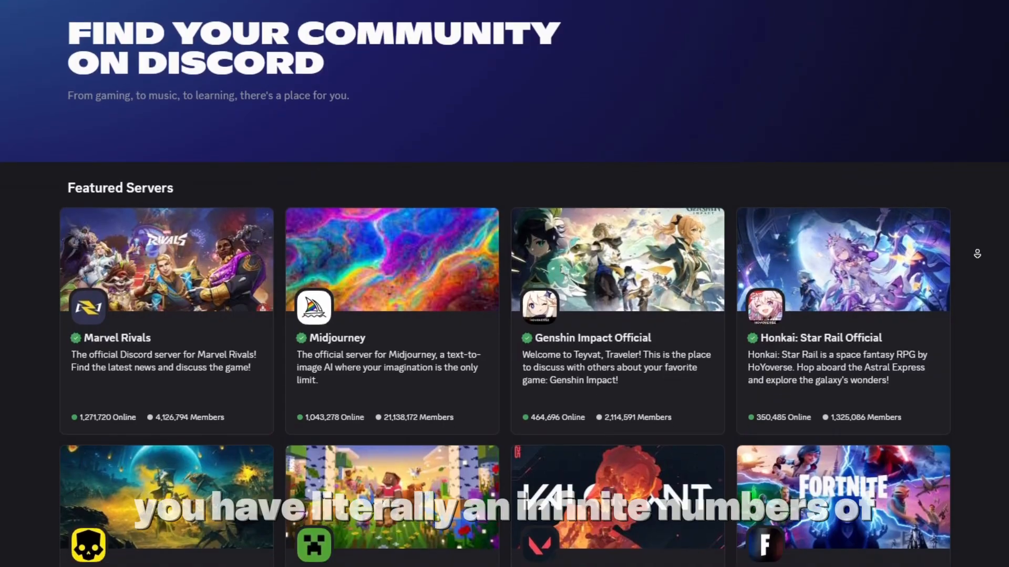
scroll(977, 254, down, 6)
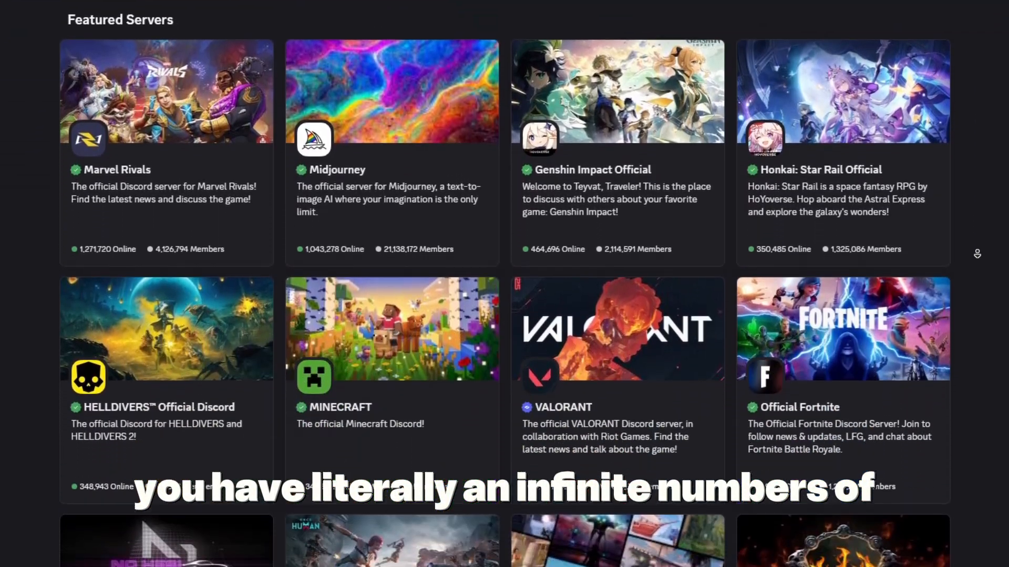
scroll(977, 254, down, 6)
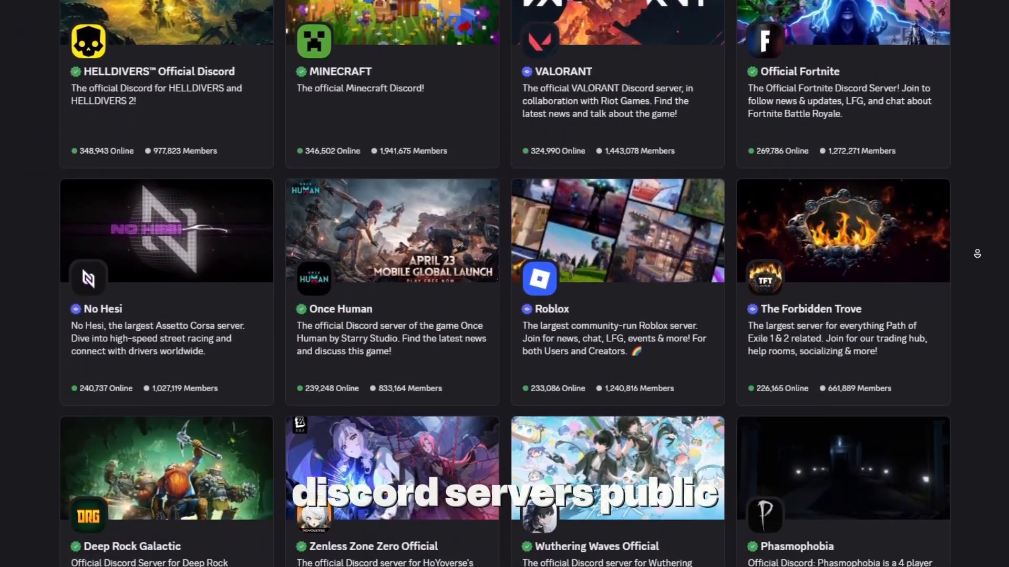
scroll(977, 254, down, 6)
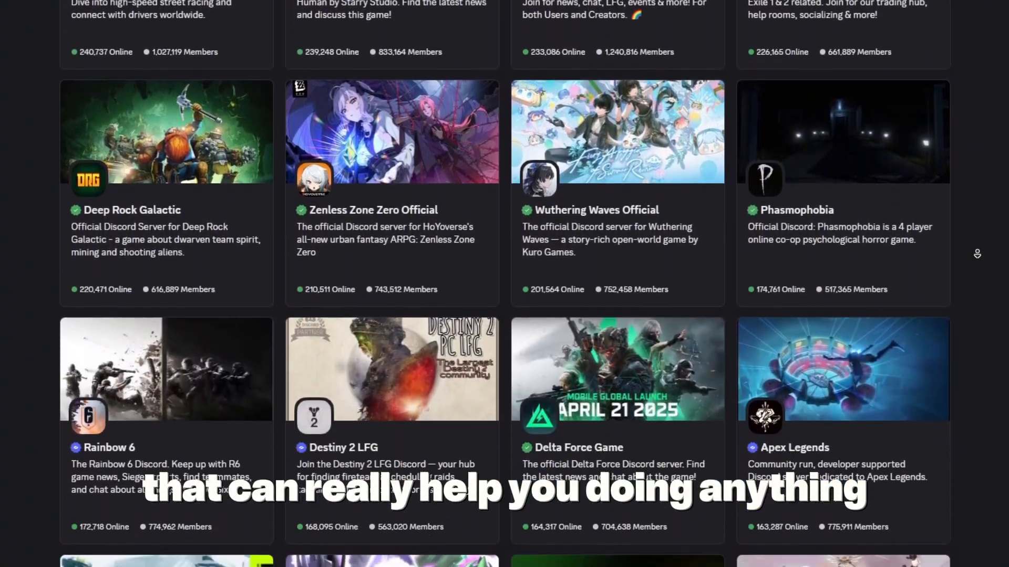
scroll(977, 254, down, 3)
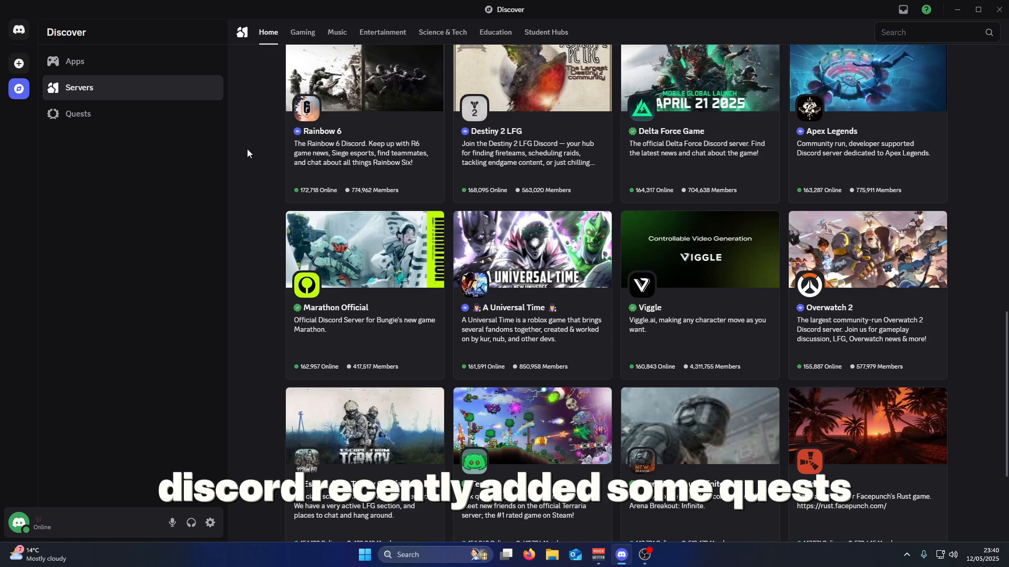
Step: View the Quests section of Discover, followed by its Apps section
click(167, 120)
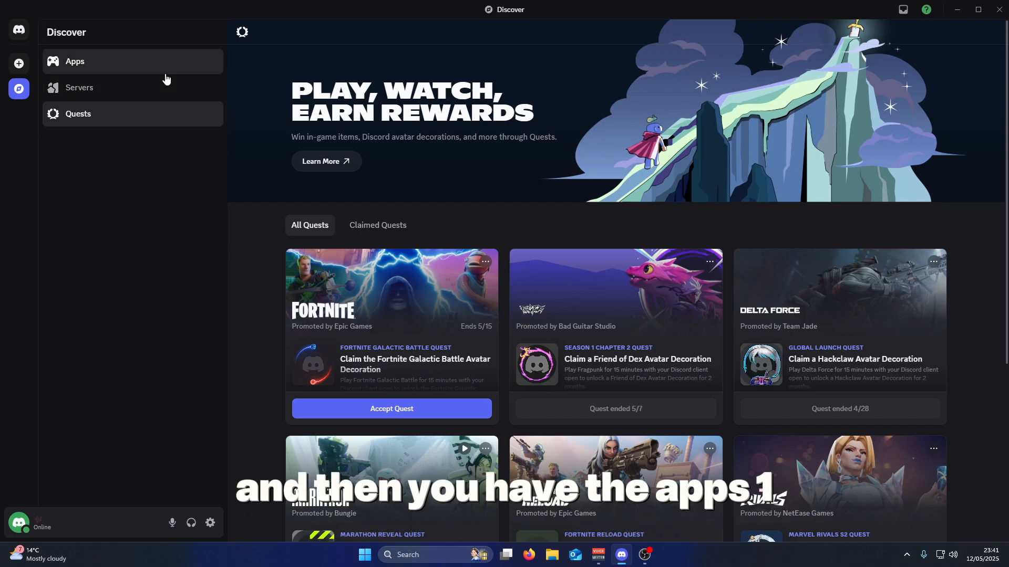
click(164, 66)
middle_click(971, 254)
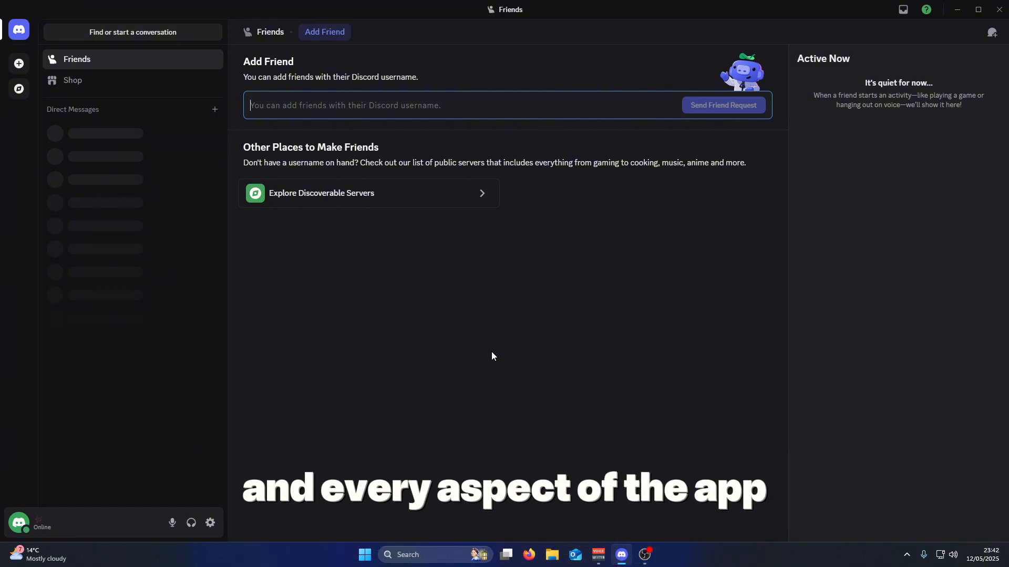
Step: Review the server templates and create a Gaming server for me and my friends, named Friends Gaming Server
click(22, 64)
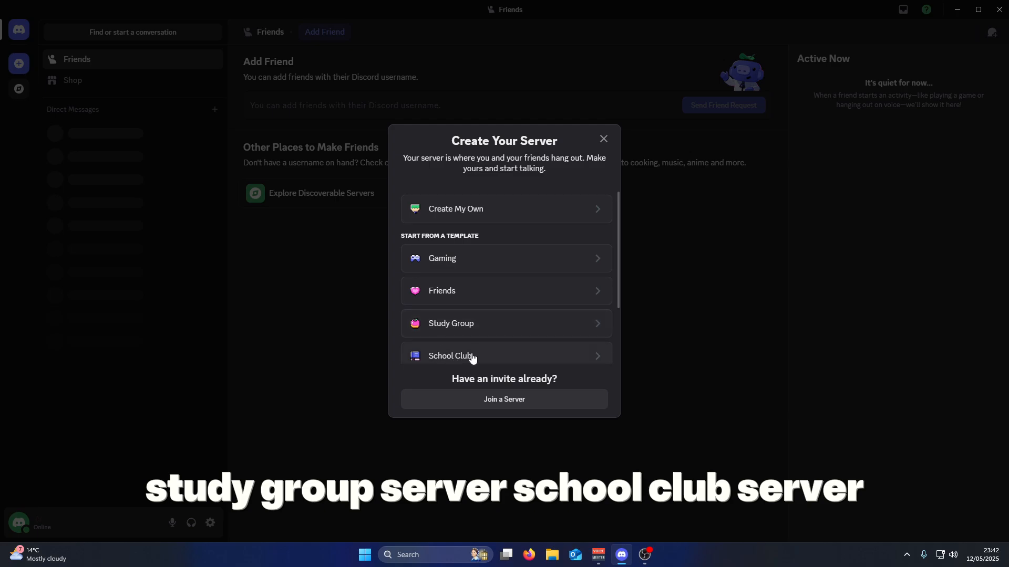
scroll(475, 356, down, 2)
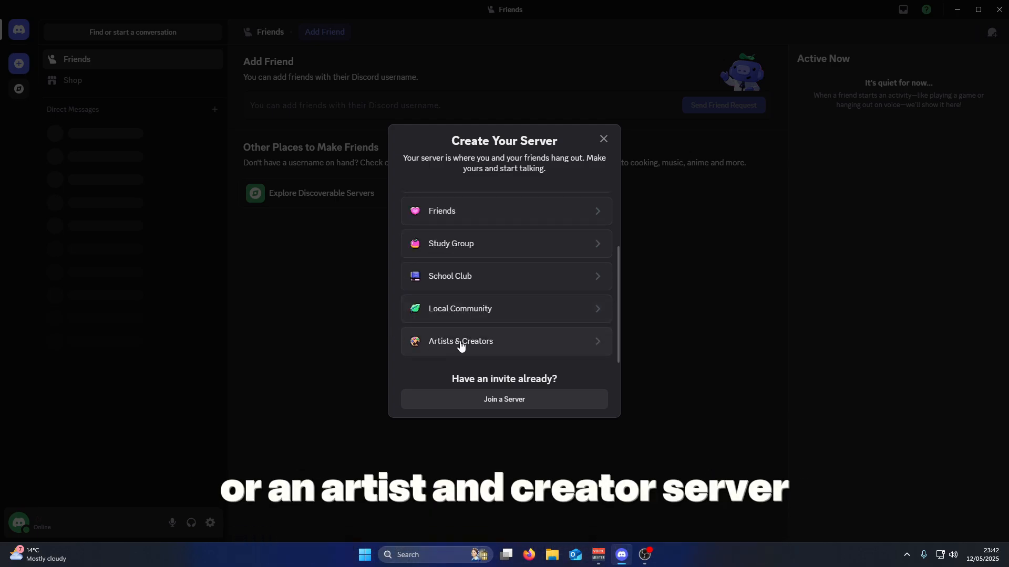
scroll(444, 225, up, 3)
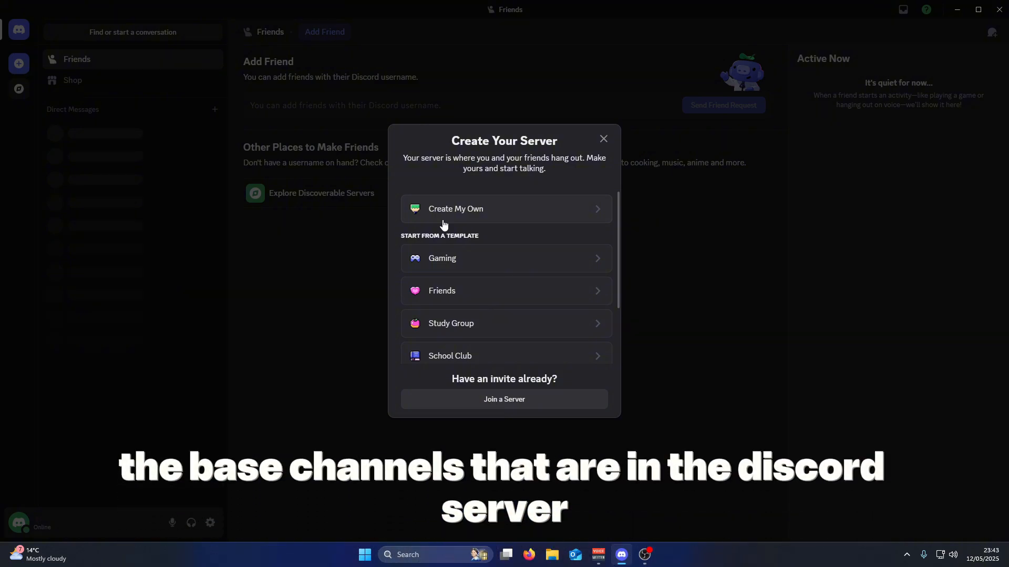
click(524, 267)
click(522, 257)
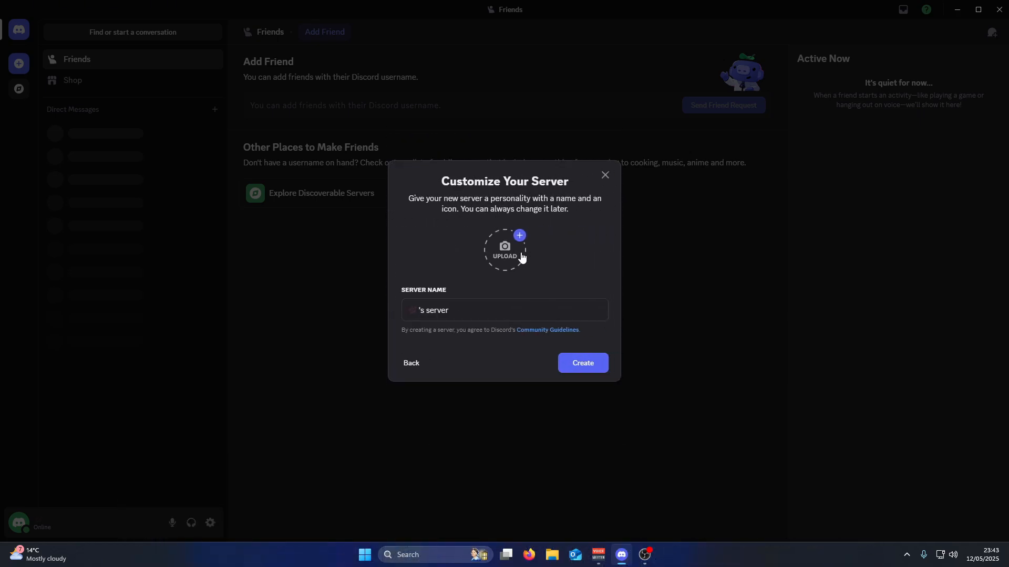
key(ctrl+a)
text(Fri)
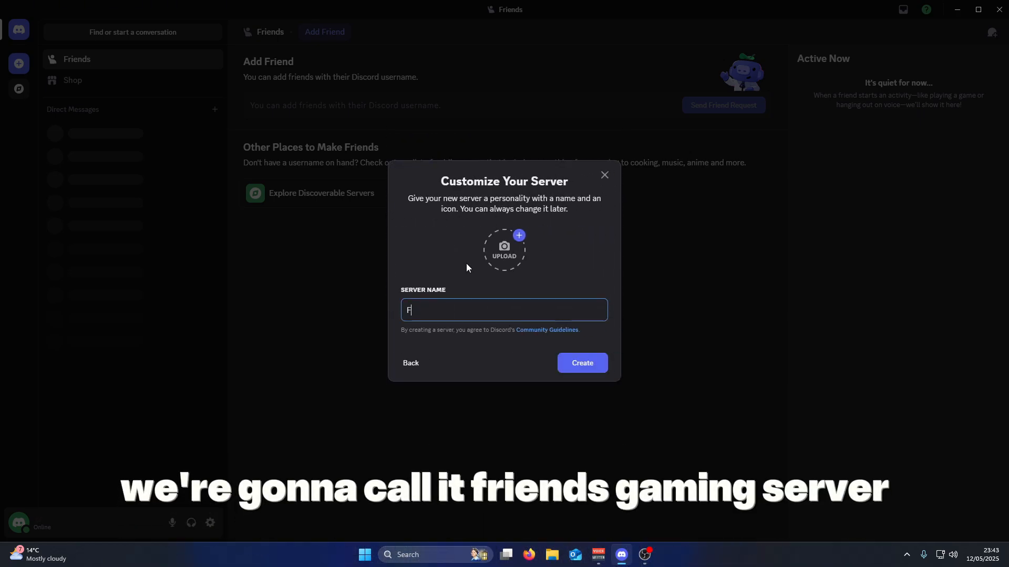
text(ends Gaming Server)
click(584, 362)
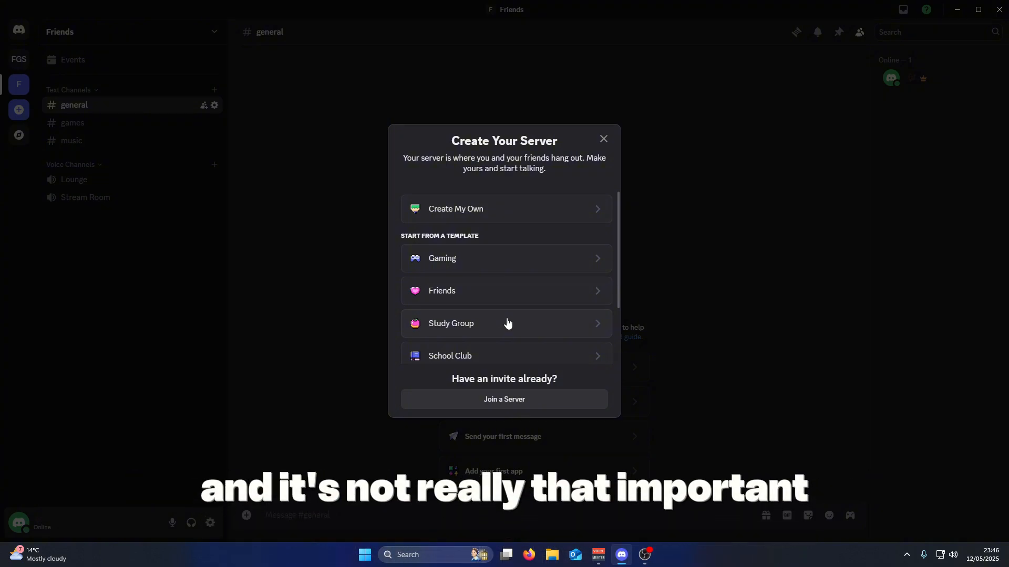
Step: Create a server from the Study Group template for me and my friends, named Learning nerds
click(507, 324)
click(538, 257)
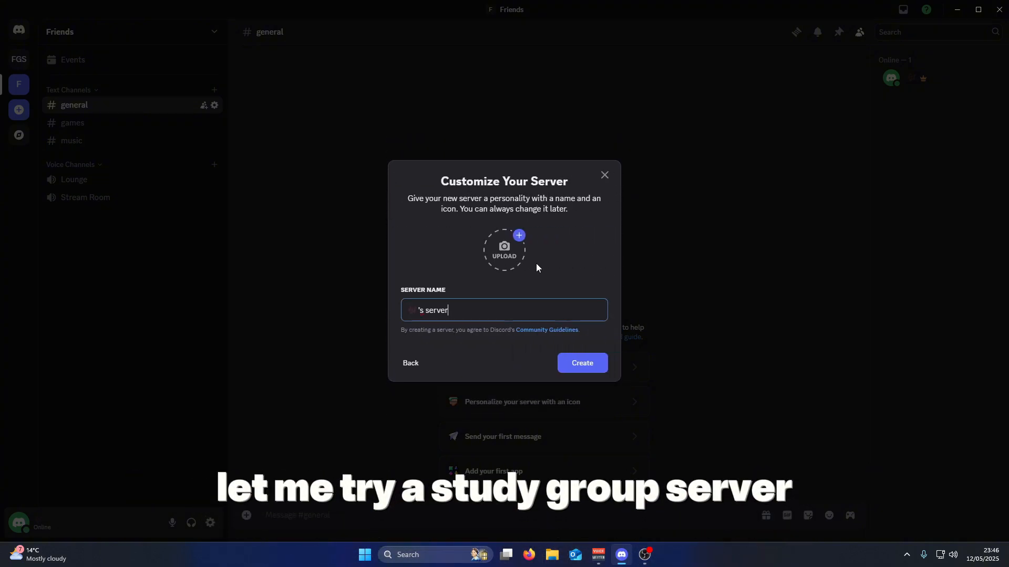
drag(451, 310, 376, 298)
text(Learning nerds)
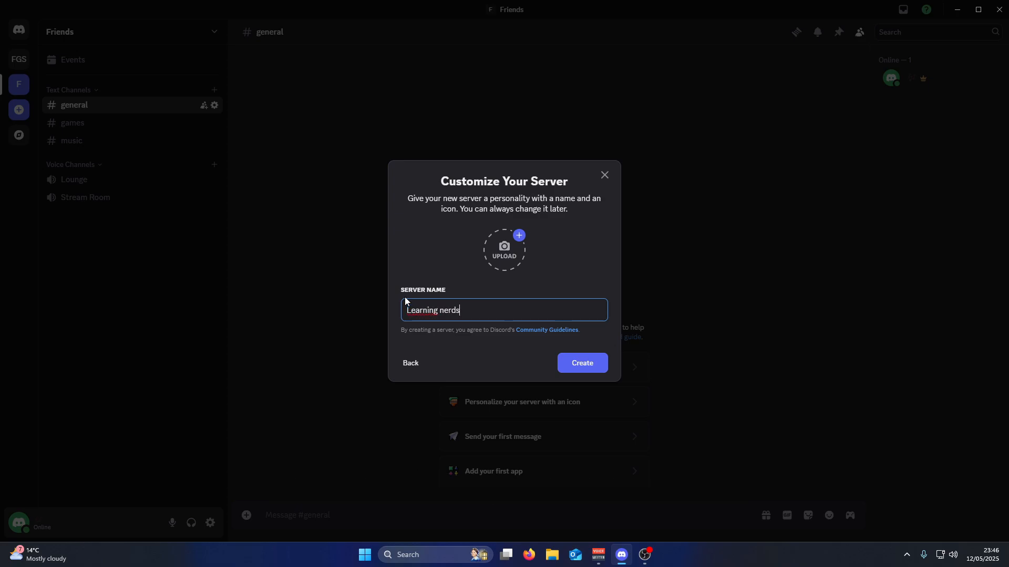
click(590, 360)
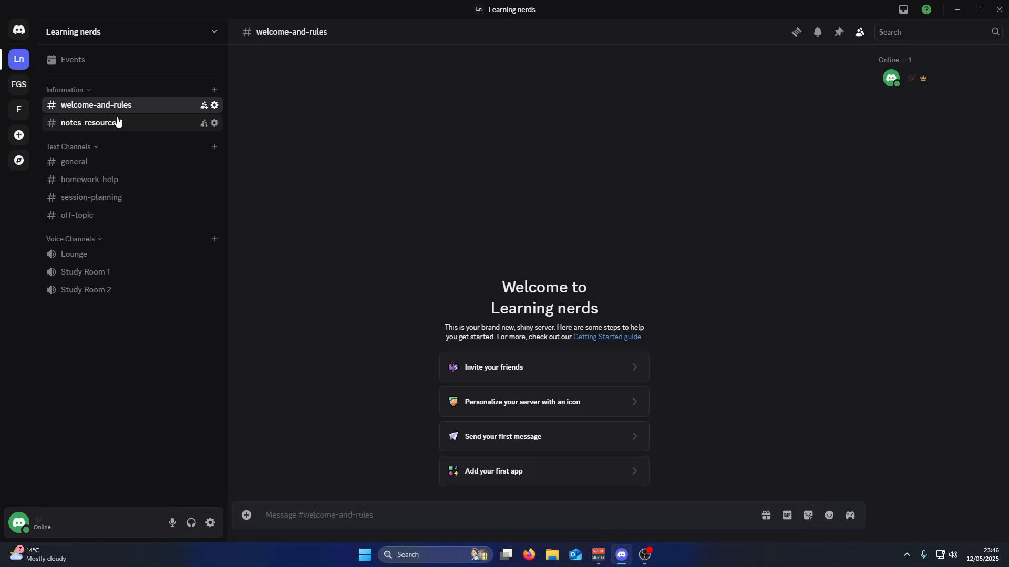
Step: Create a server from the School Club template for me and my friends, named Manga's Club
click(19, 135)
click(490, 354)
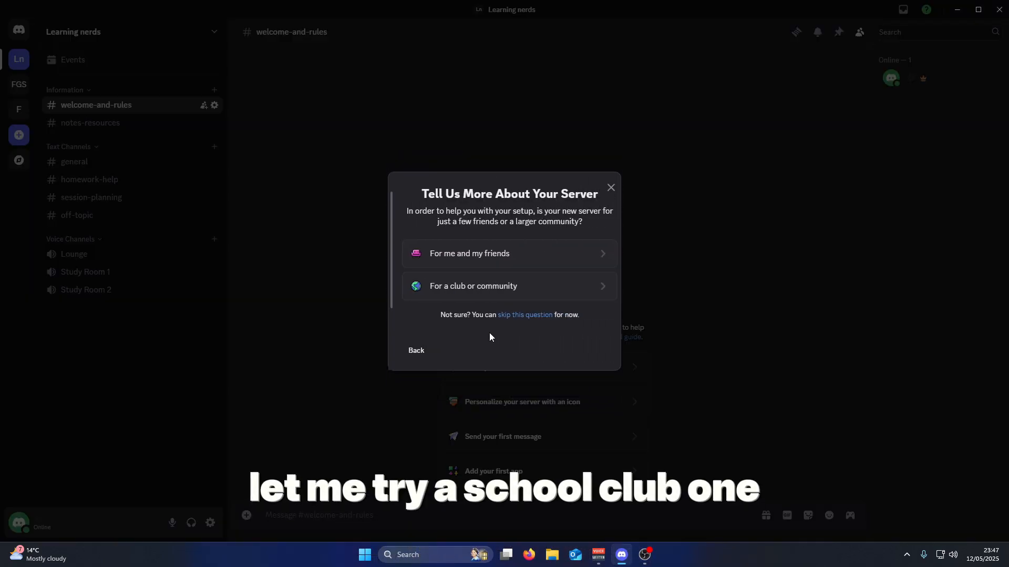
click(528, 258)
text(Manga's Club)
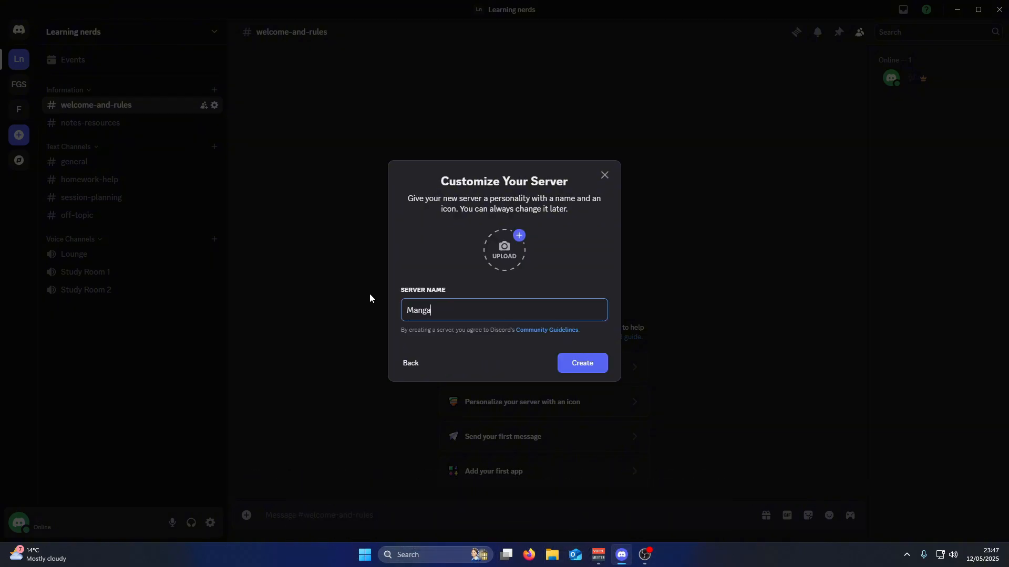
key(Return)
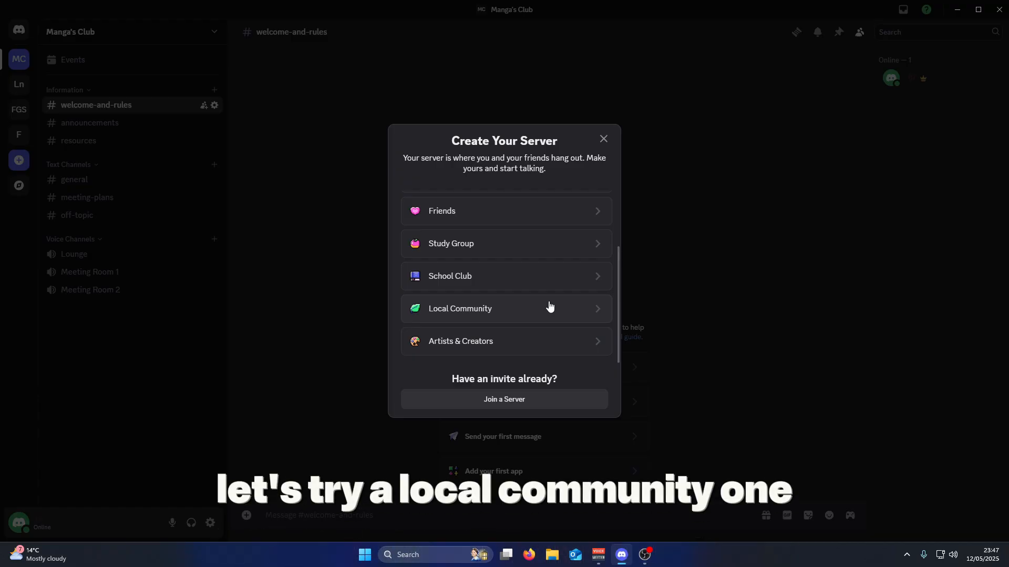
Step: Create a server from the Local Community template for me and my friends, named Small town
click(547, 306)
click(526, 258)
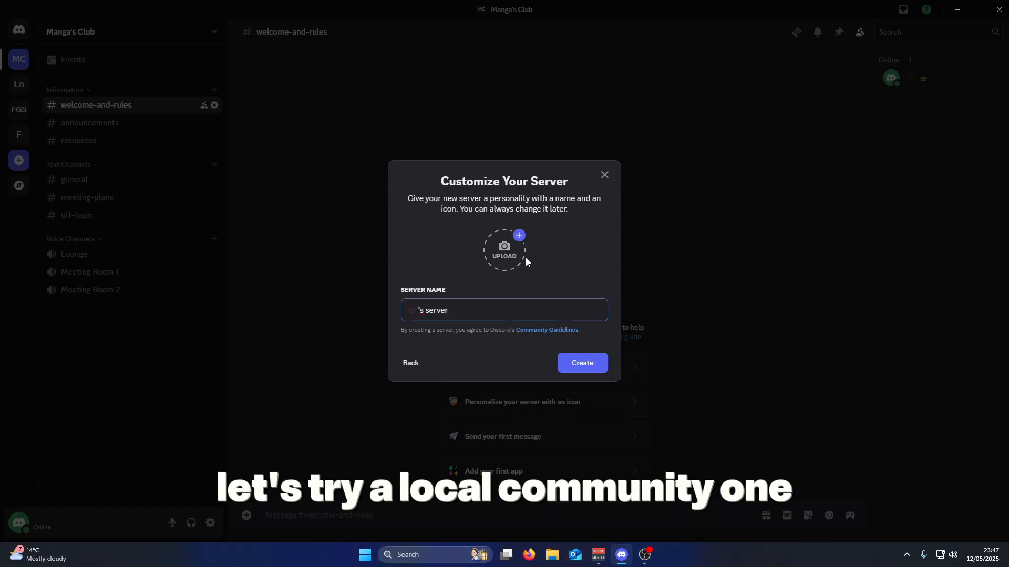
triple_click(473, 310)
text(Small town)
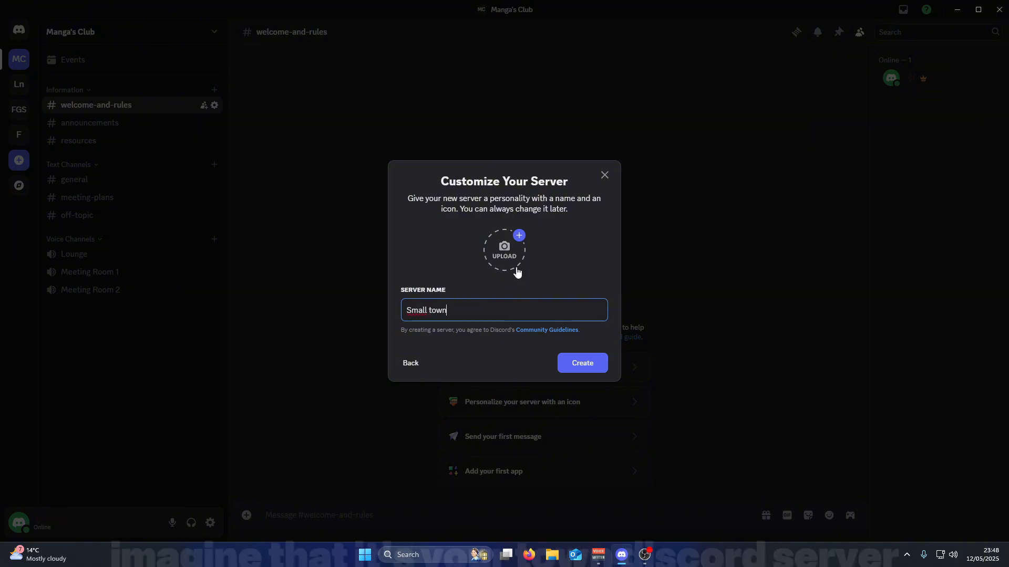
click(585, 363)
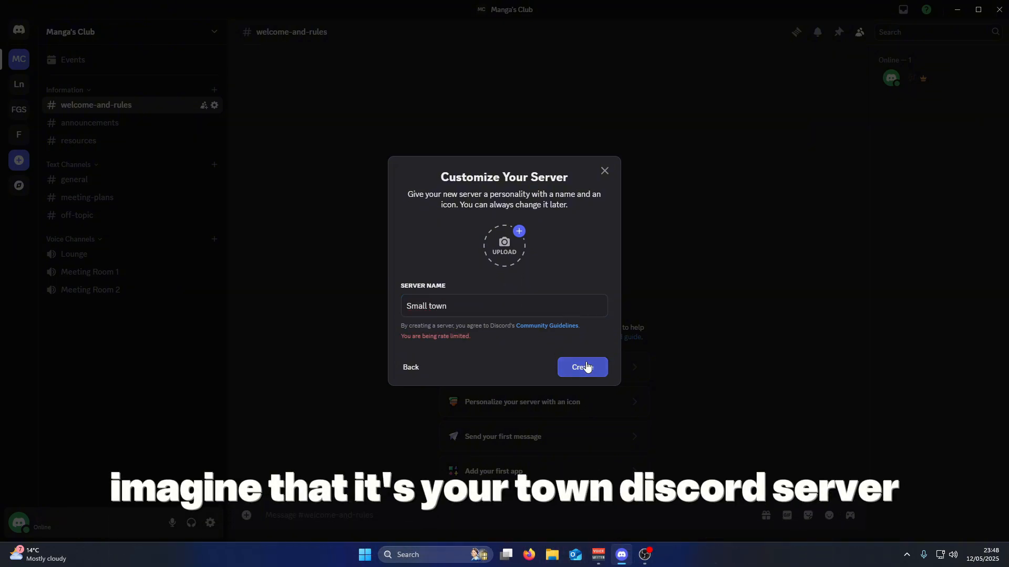
click(583, 367)
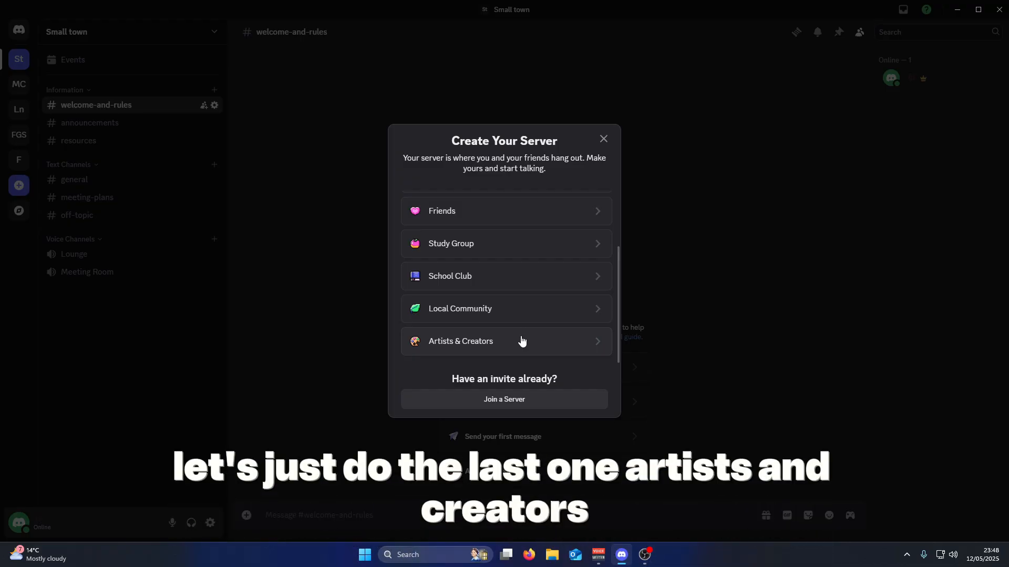
Step: Create a server from the Artists & Creators template for me and my friends, named Anti Ai
click(521, 341)
click(445, 258)
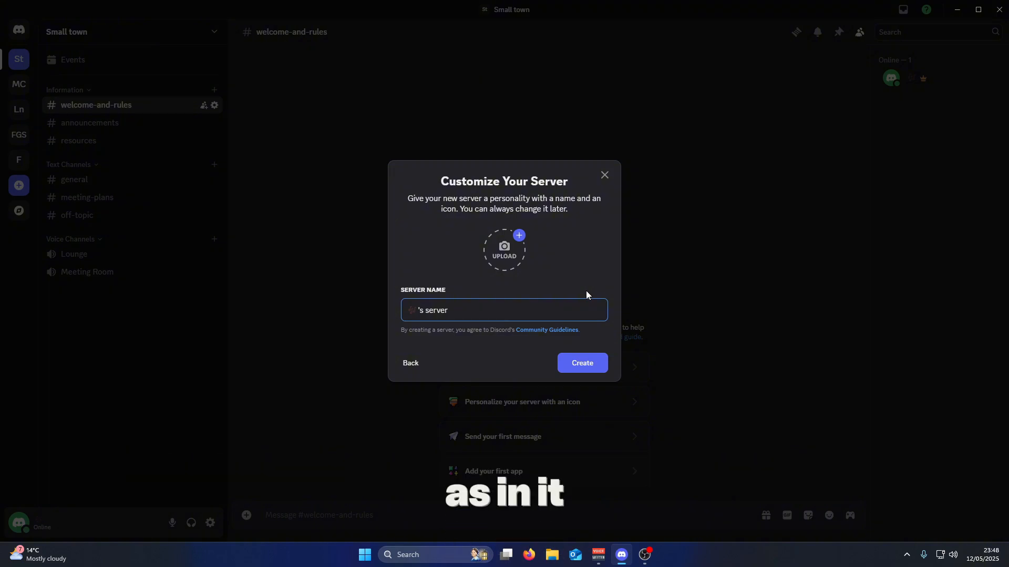
key(ctrl+a)
key(BackSpace)
text(Anti AI)
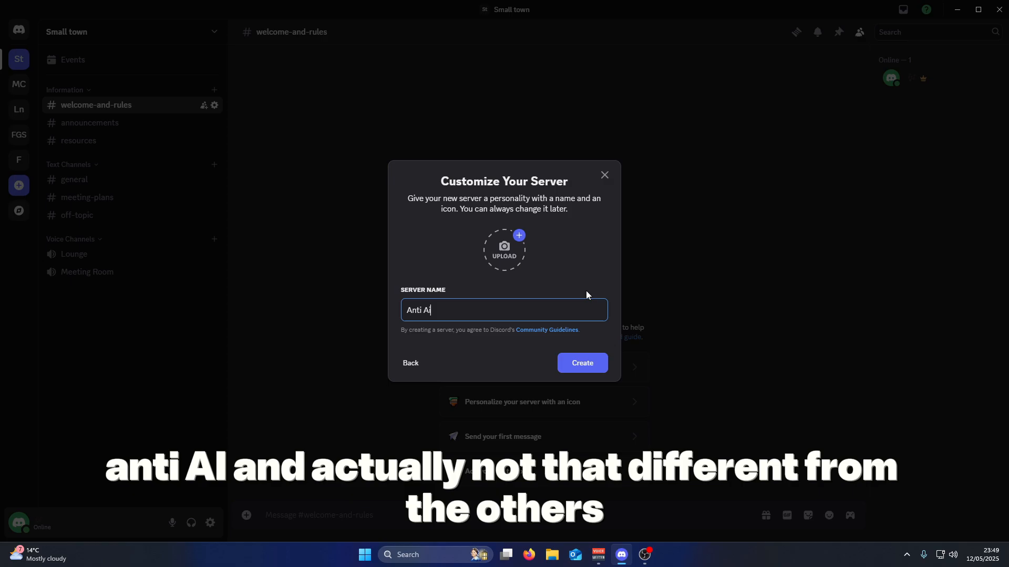
key(Return)
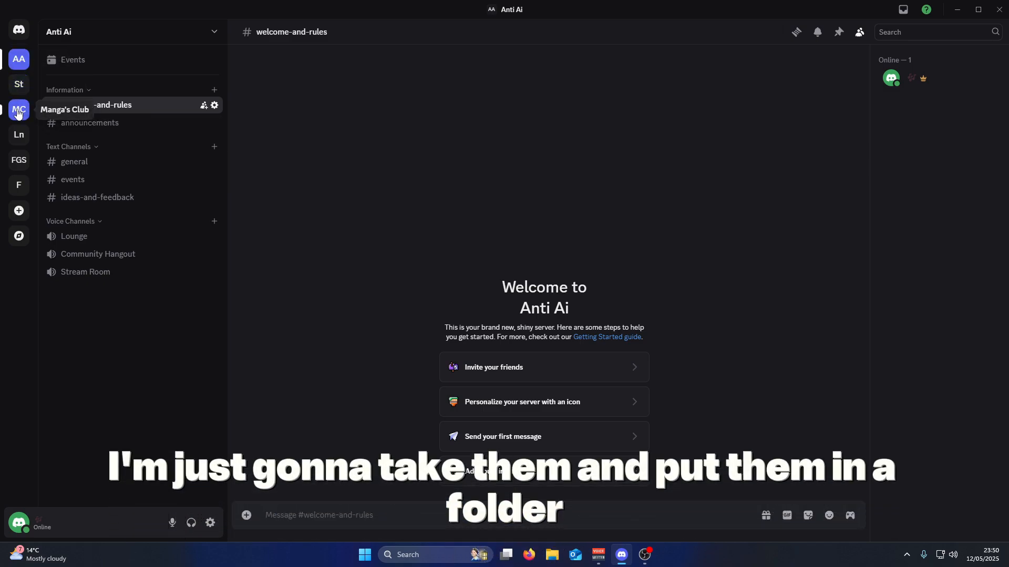
Step: Group all the template servers into a single folder in the server list and collapse it
mouse_move(19, 60)
mouse_down()
mouse_move(20, 86)
mouse_move(20, 72)
mouse_up()
drag(20, 88, 20, 73)
click(19, 74)
click(19, 60)
Step: Name the server folder Test Sample Servers
right_click(20, 62)
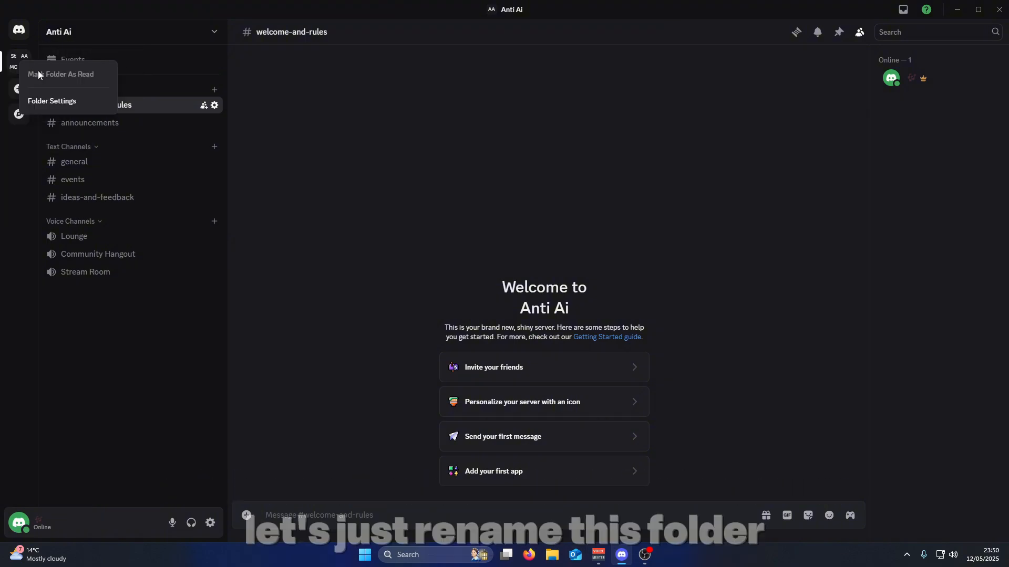
click(53, 101)
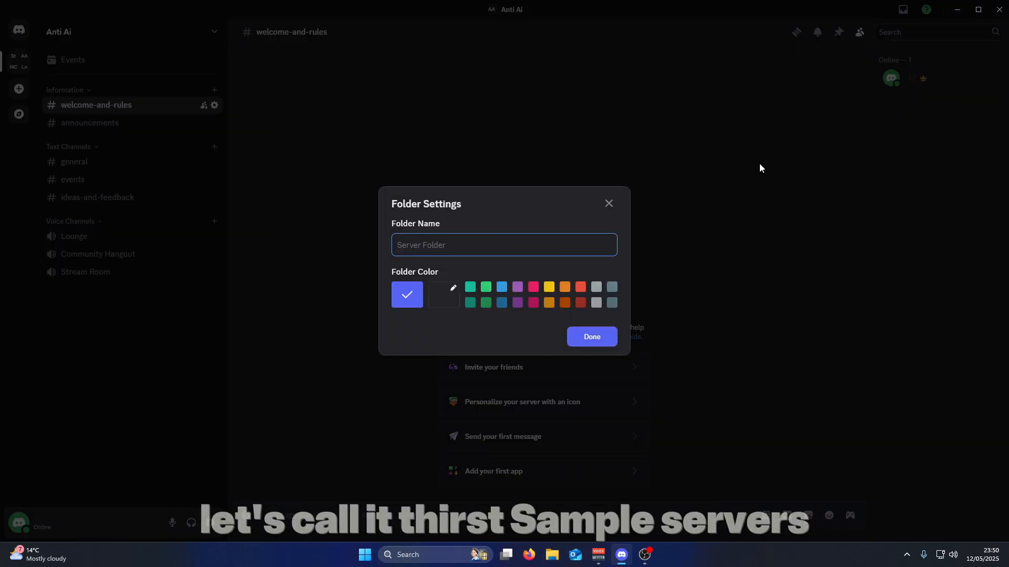
text(Test Sample Servers)
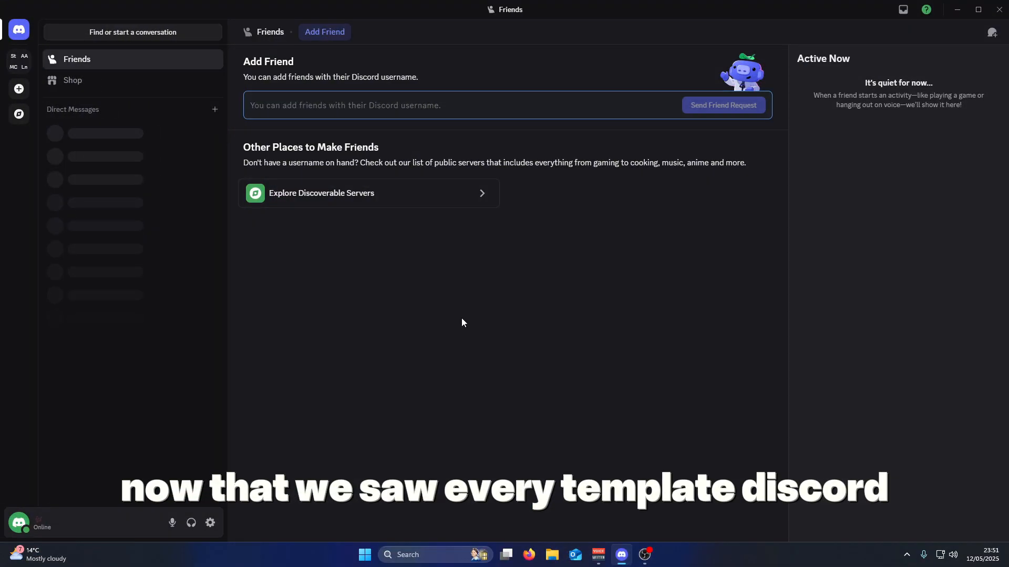
Step: Create a custom server from scratch for me and my friends, named My Server, without an icon
click(19, 89)
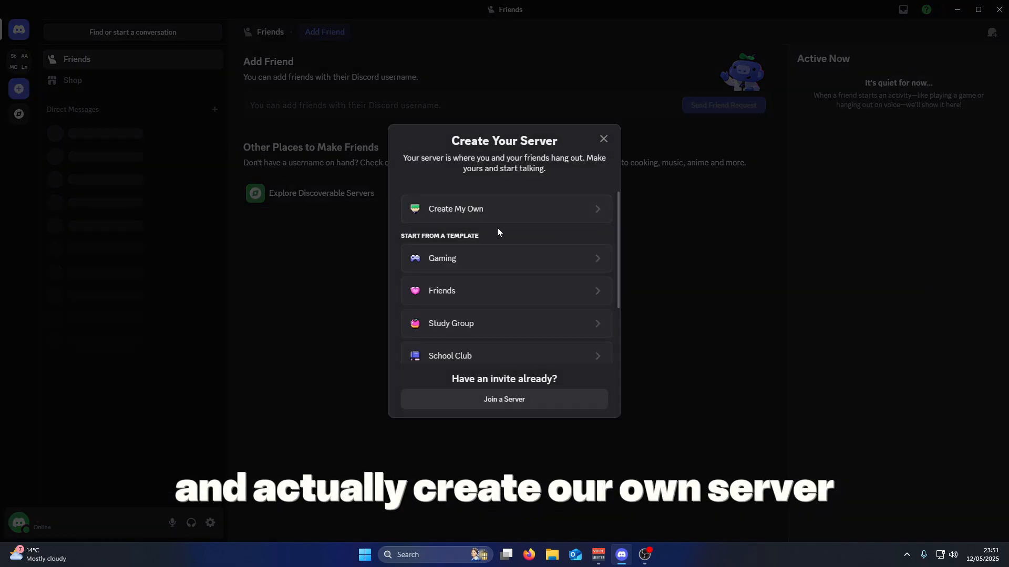
click(500, 216)
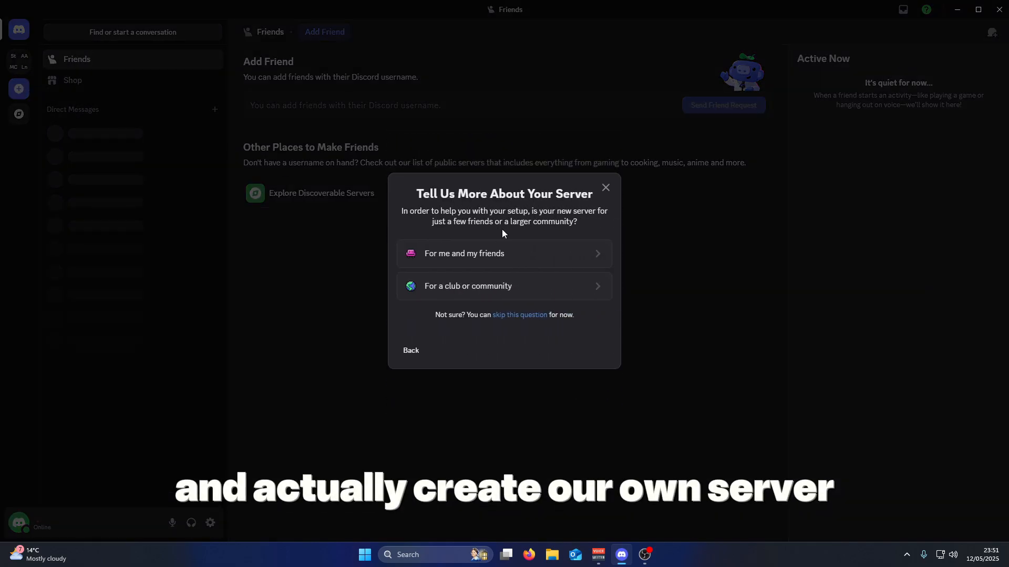
click(472, 263)
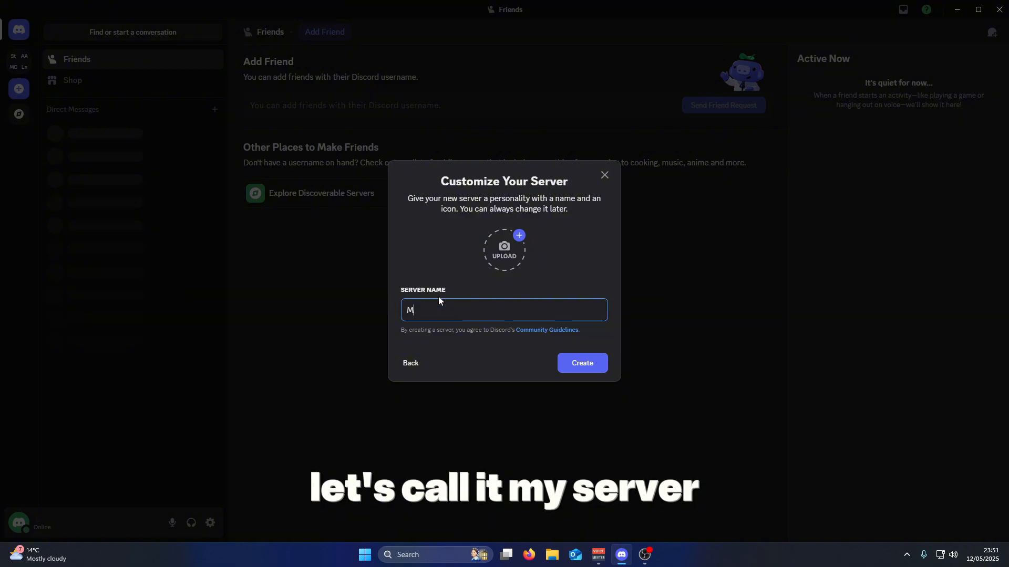
text(My Server)
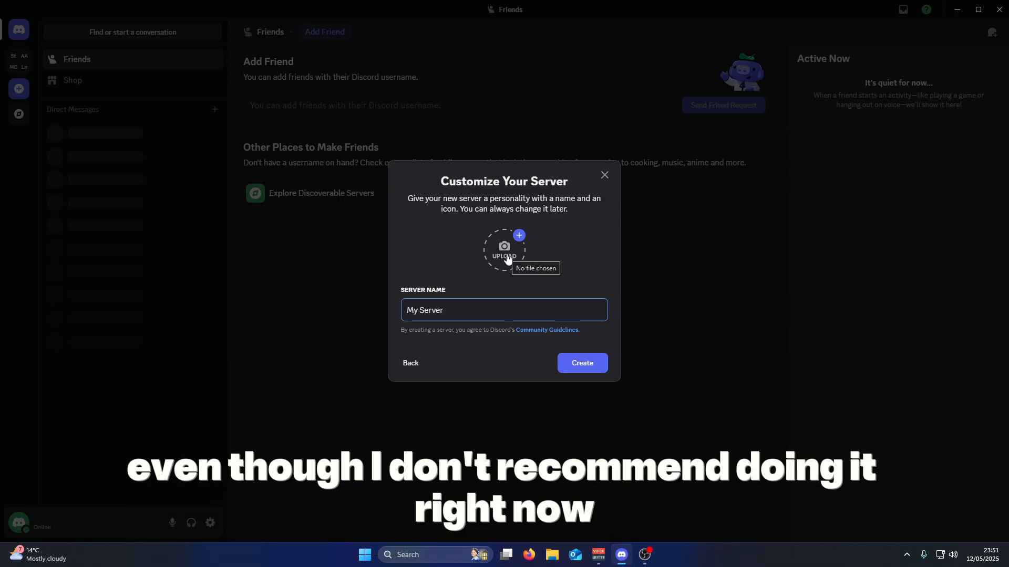
click(581, 360)
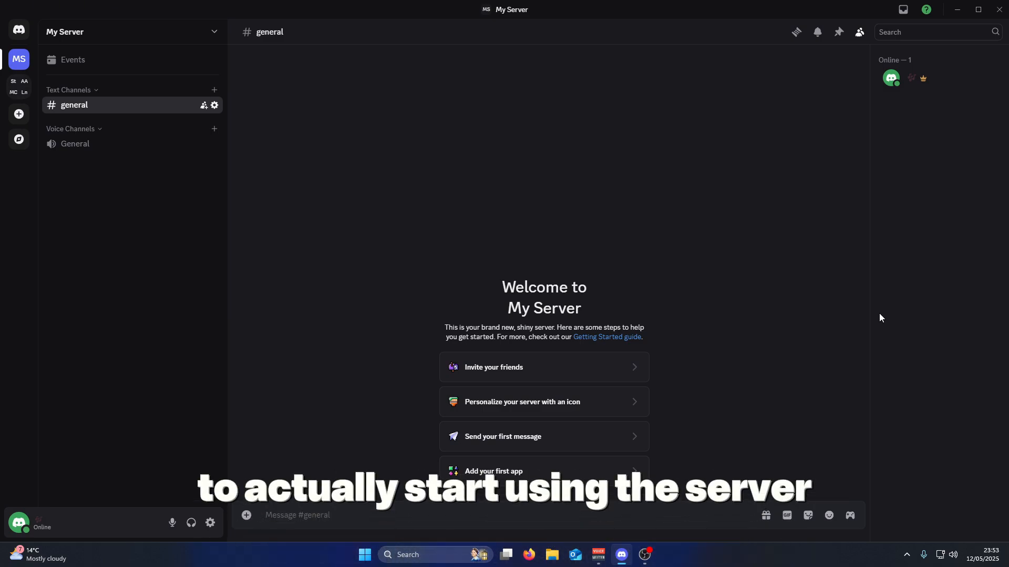
Step: Set the My Server invite link to never expire and copy it
click(527, 357)
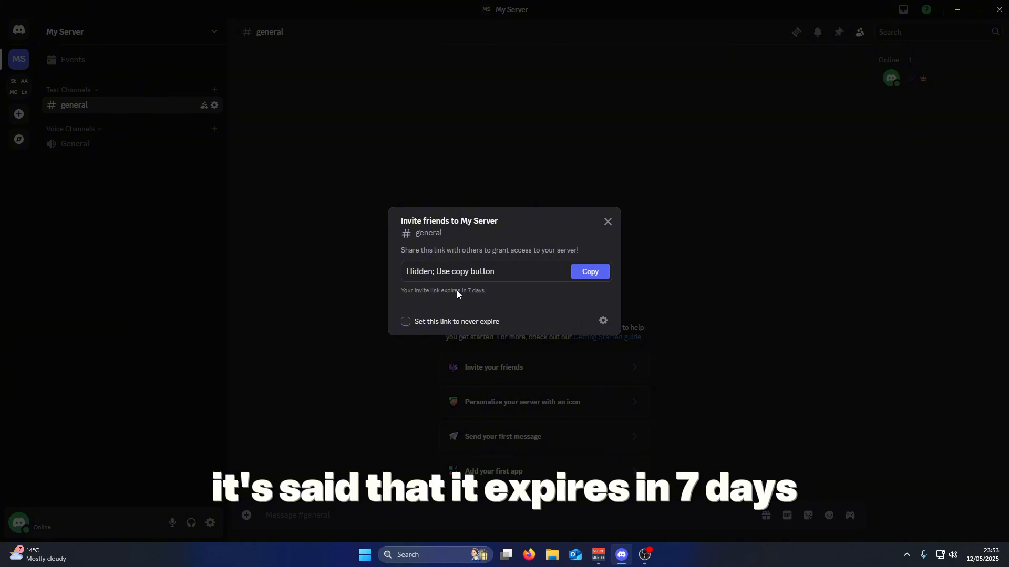
click(405, 322)
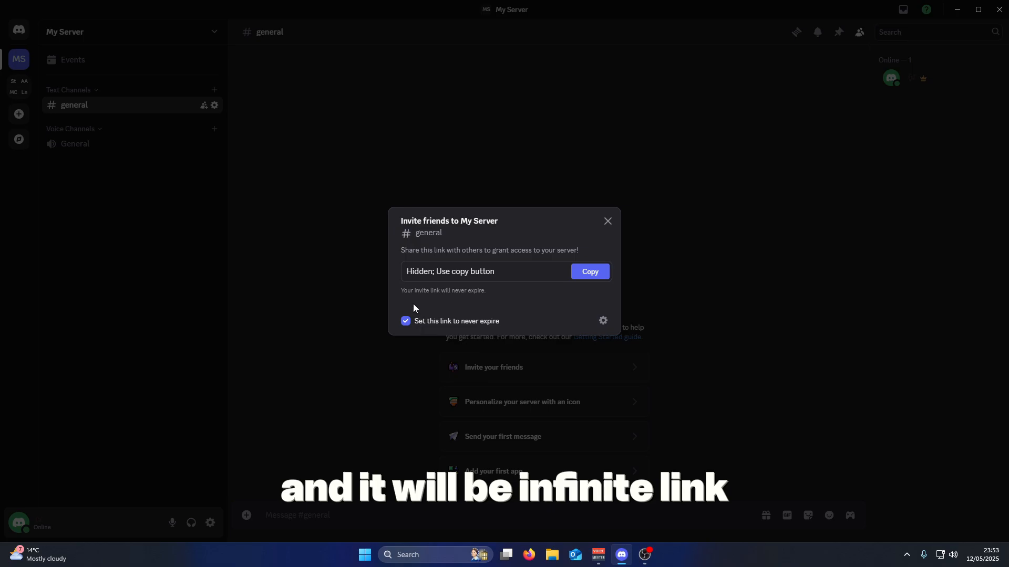
click(588, 275)
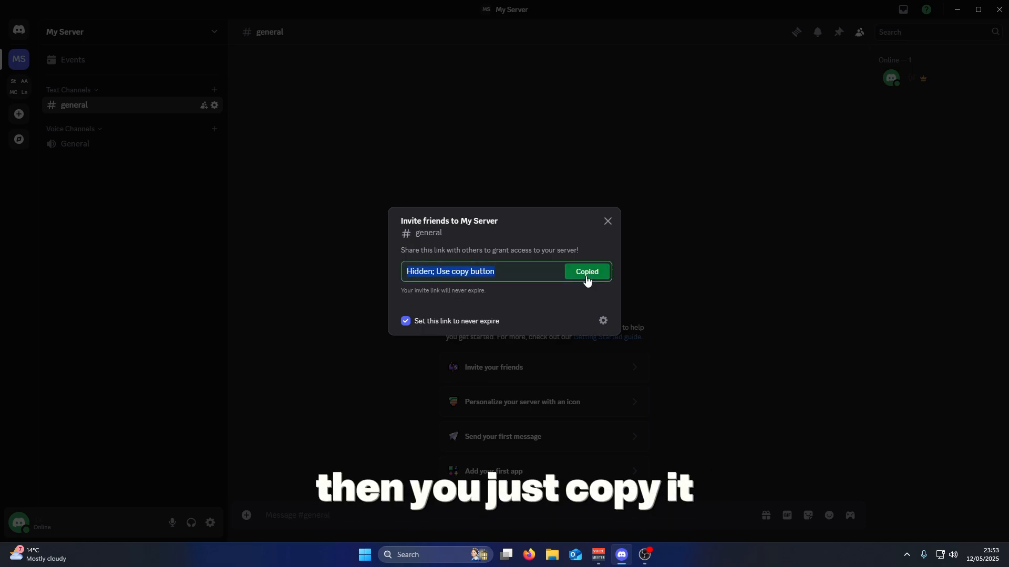
click(608, 221)
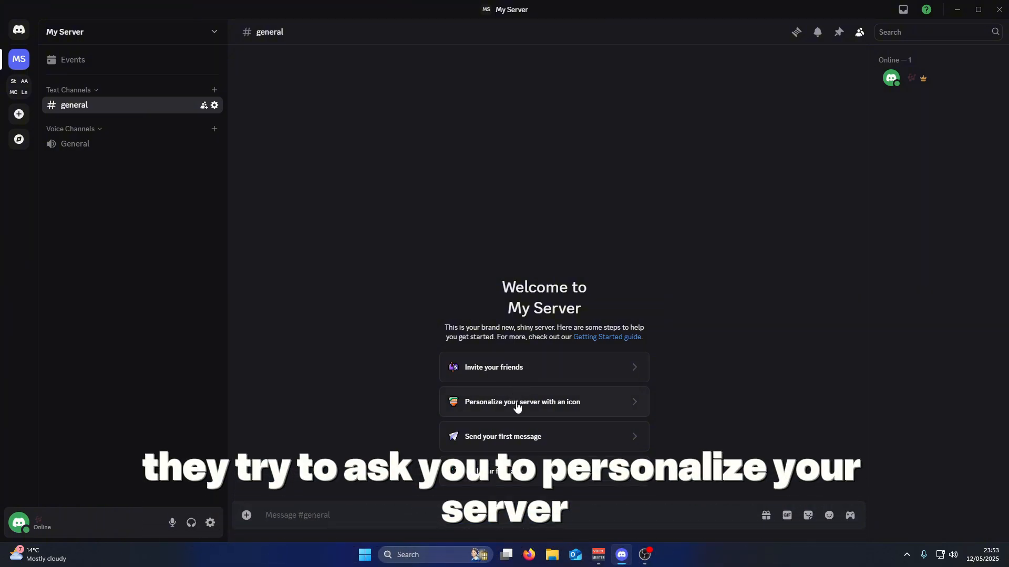
Step: Send the message "Hi everyone ! Just created my new own server ! I'm so glad" in the general text channel
click(544, 408)
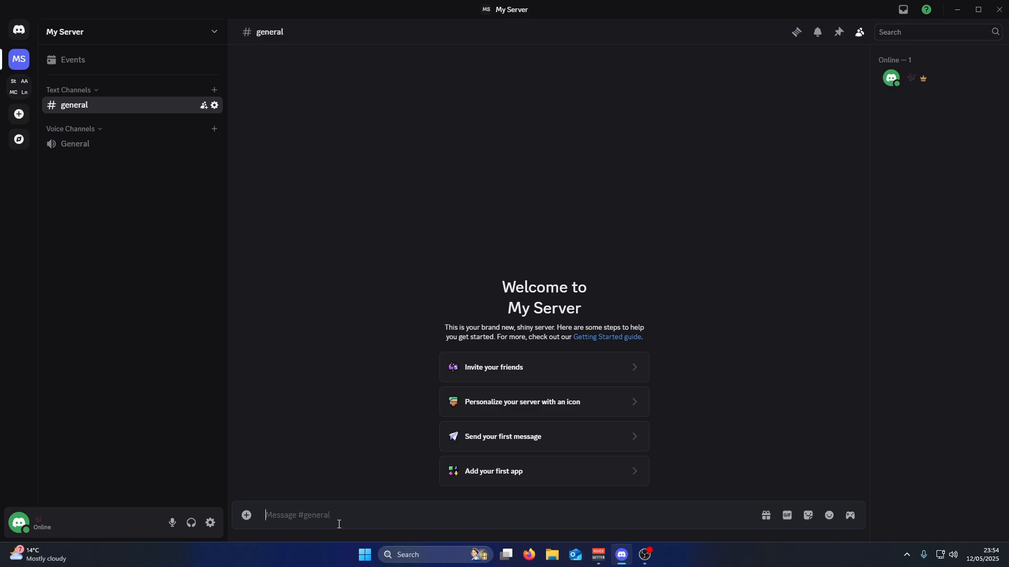
text(Hi evero)
key(BackSpace)
text(yone !)
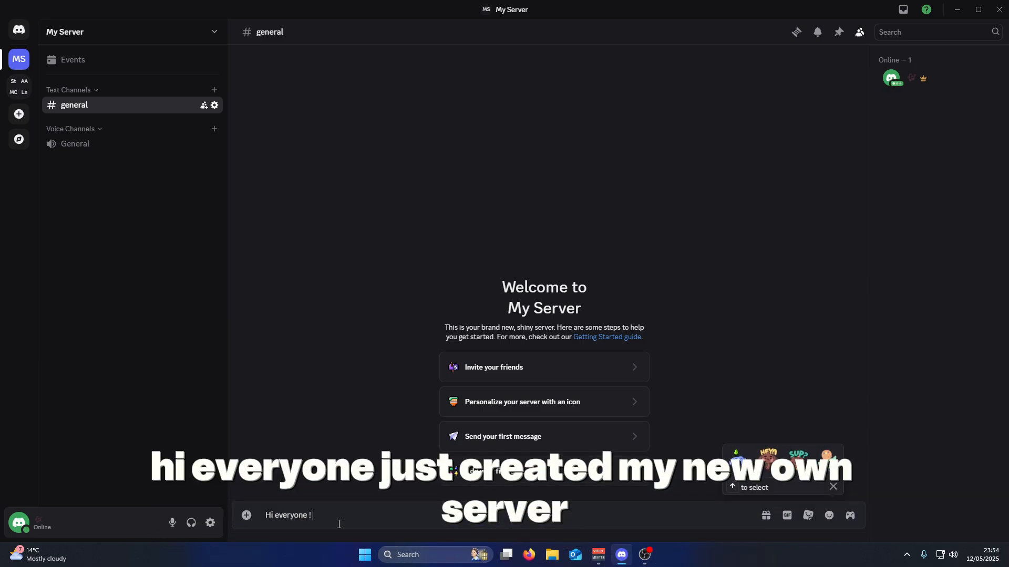
text( Just created m)
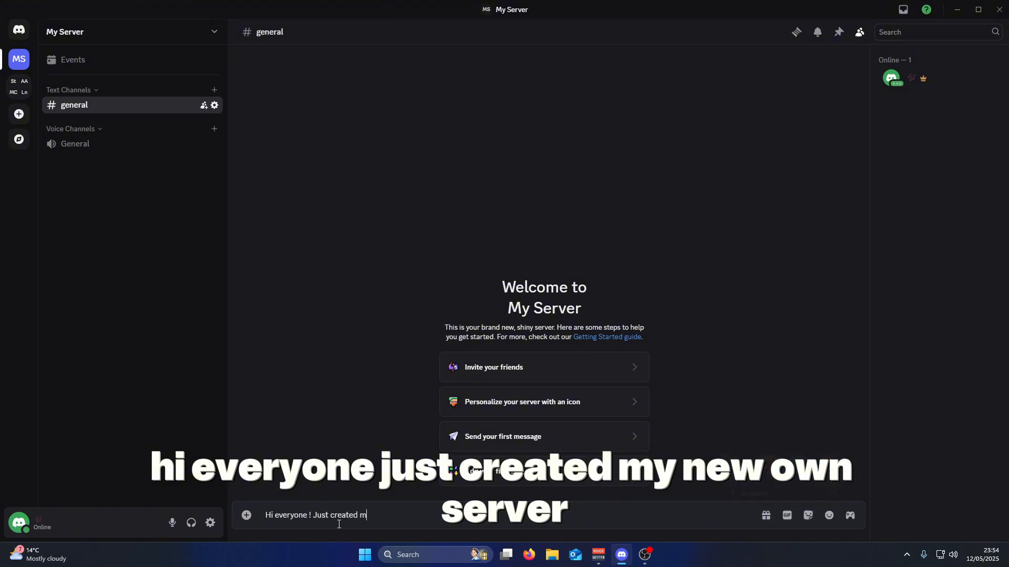
text(y new own server !)
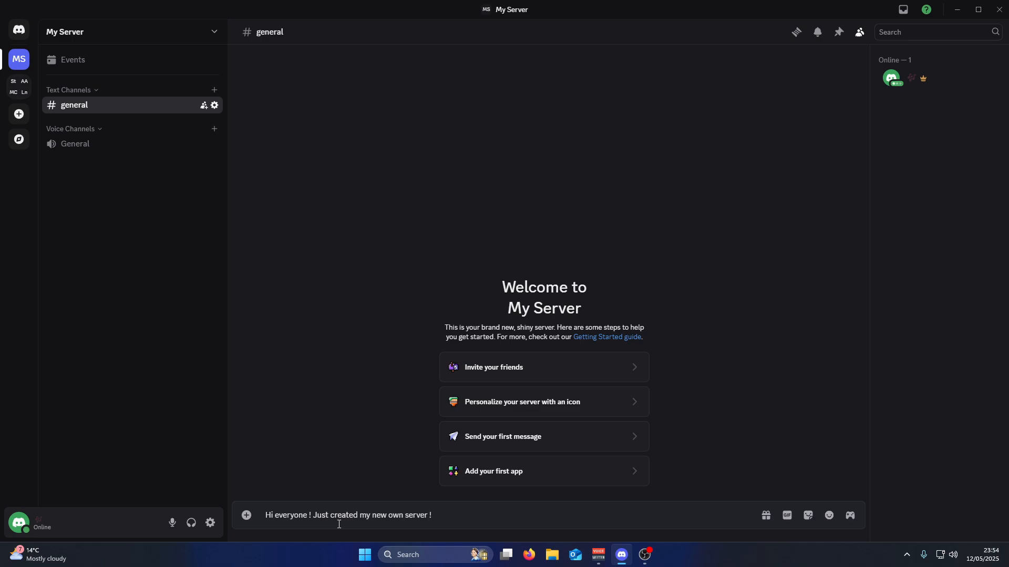
text( I'm so glad)
key(Return)
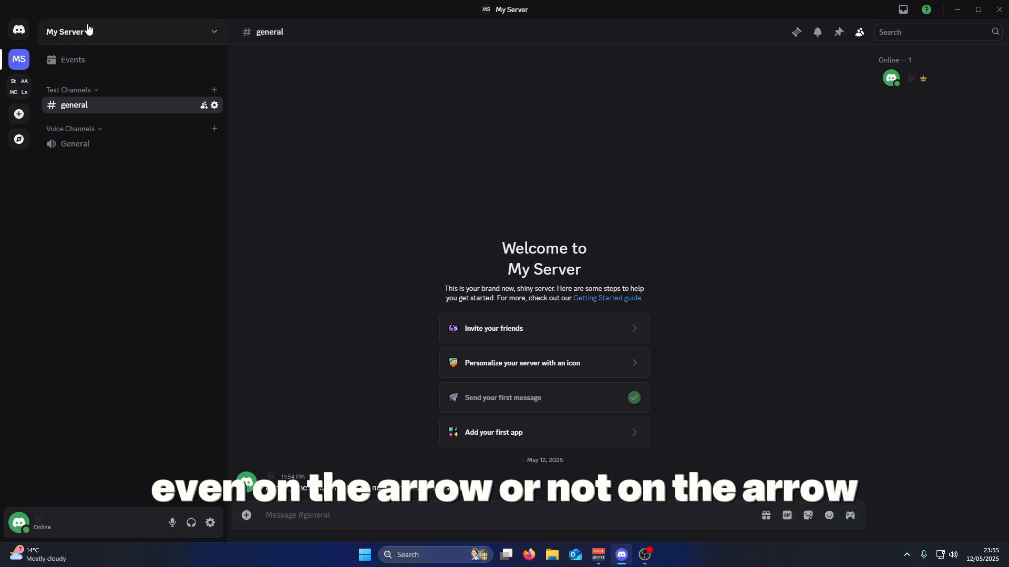
Step: View the Server Boost option, and examine the Server Profile and Engagement settings of My Server
click(56, 27)
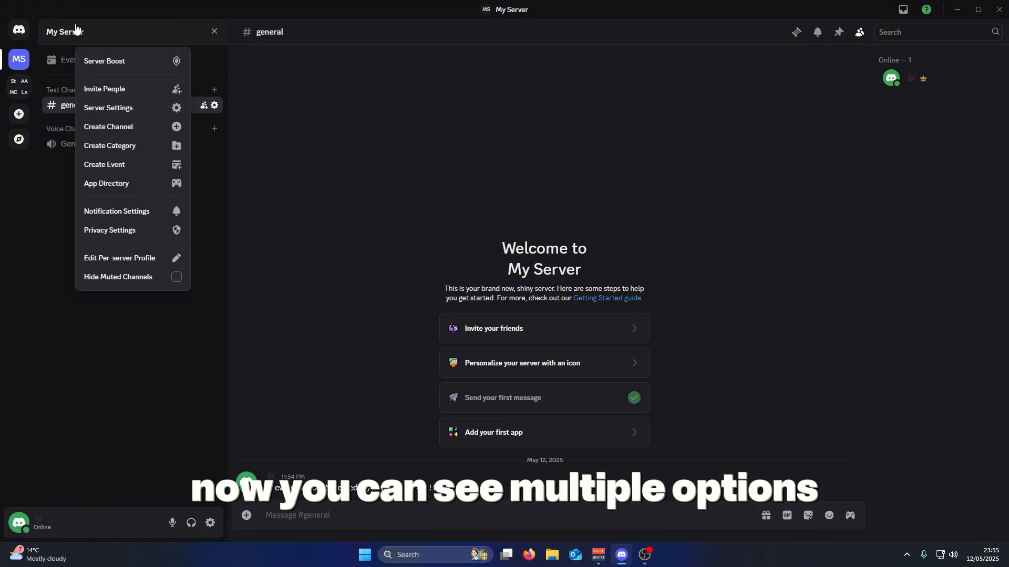
click(105, 61)
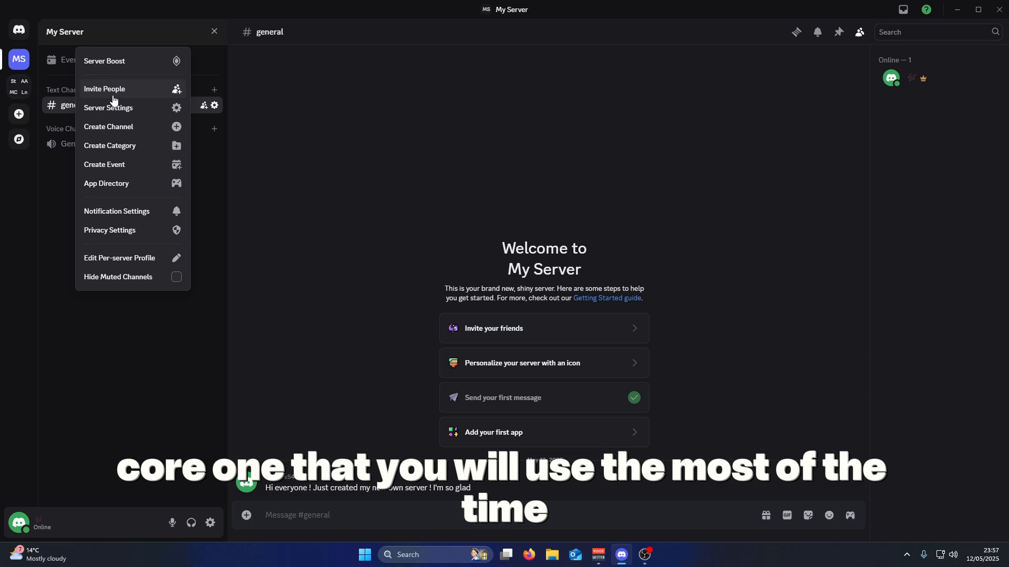
click(165, 110)
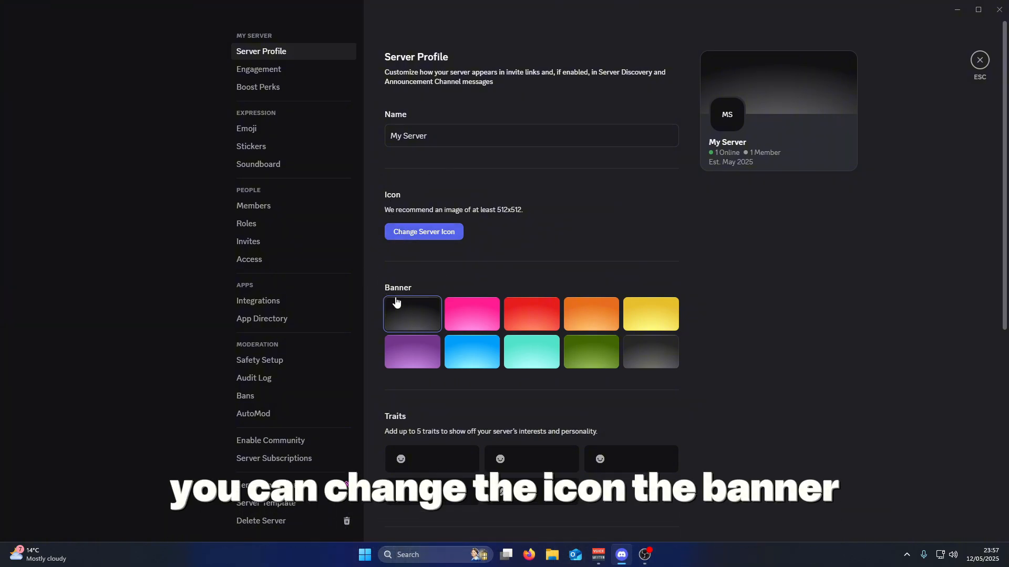
scroll(437, 150, down, 2)
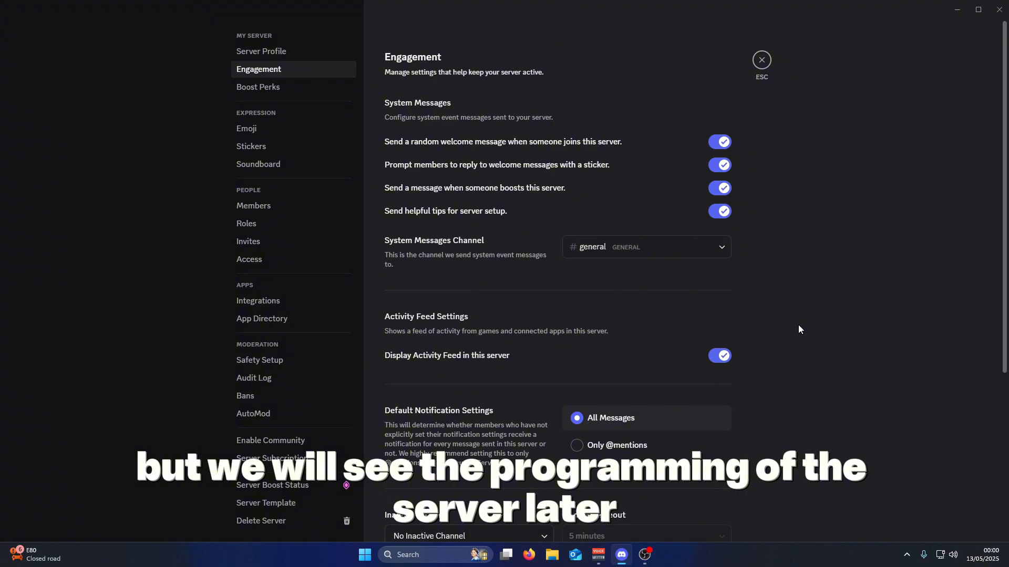
scroll(791, 322, down, 2)
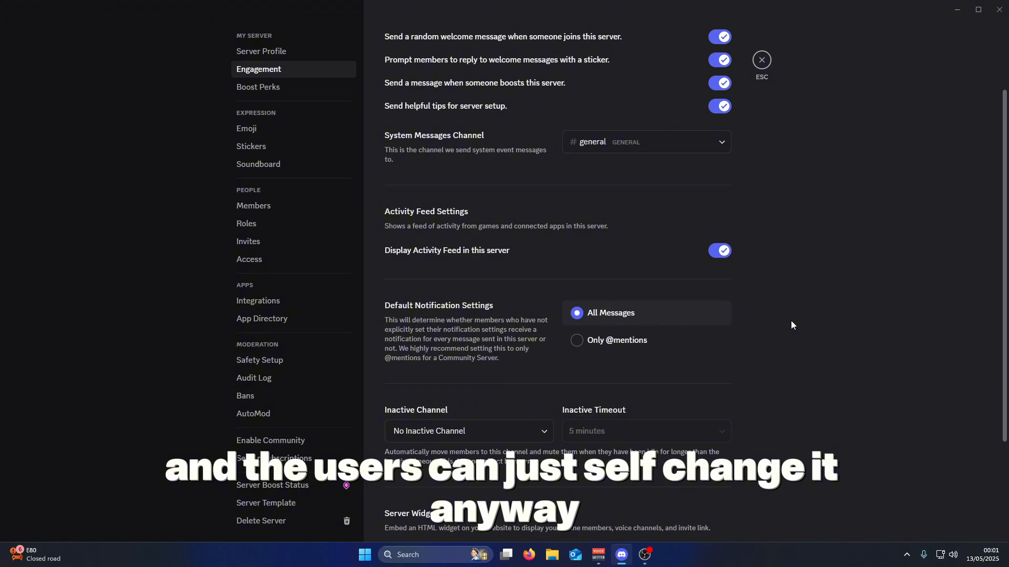
scroll(788, 368, down, 3)
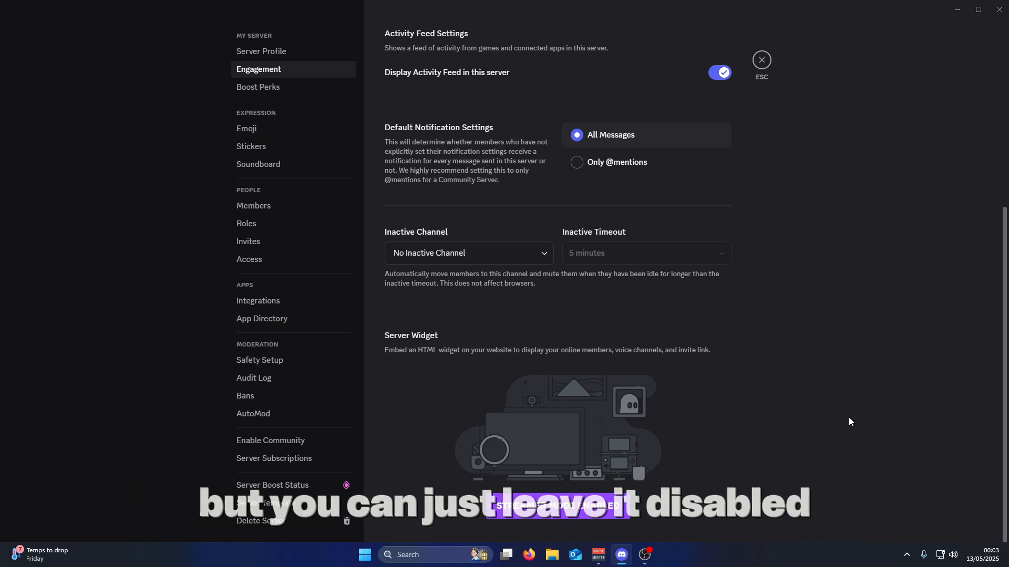
Step: Examine the Boost Perks, Emoji, Stickers and Soundboard settings of My Server
click(238, 88)
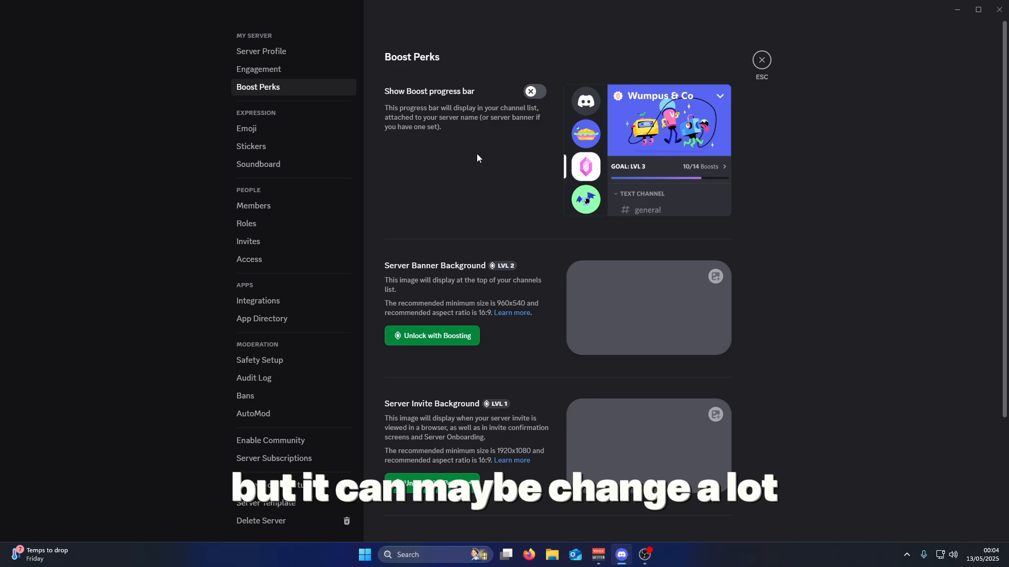
click(235, 135)
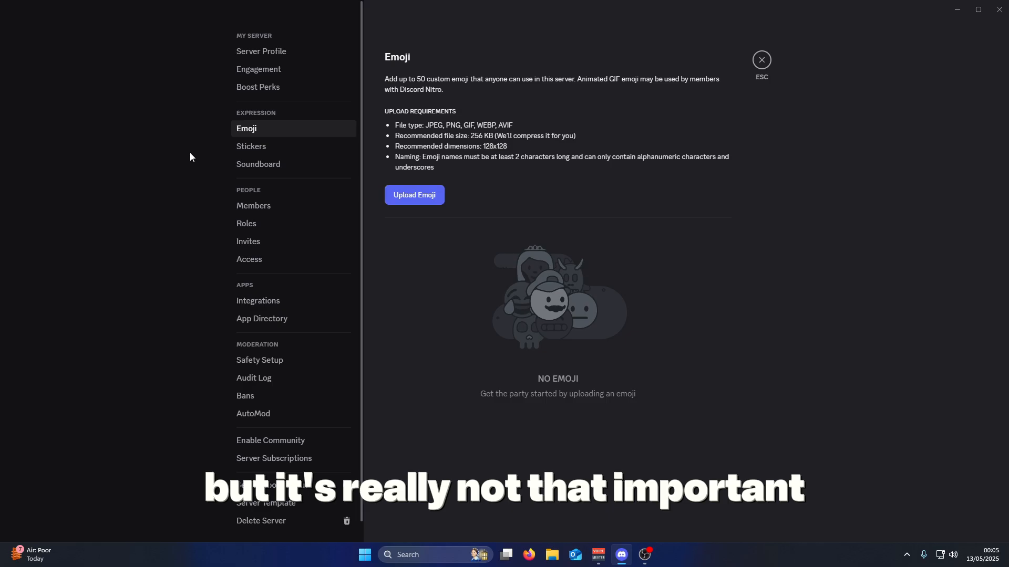
click(234, 147)
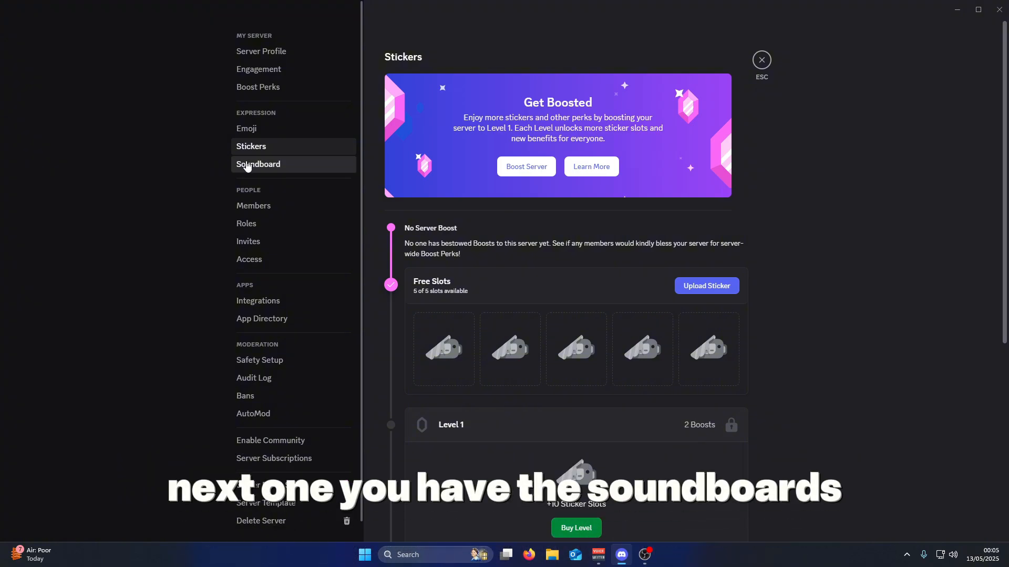
click(265, 164)
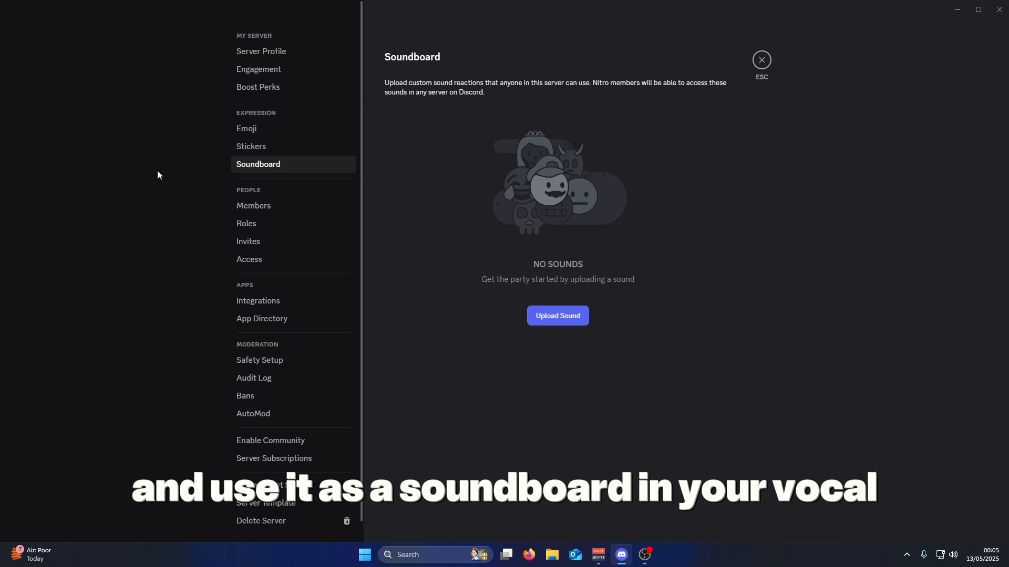
Step: Examine the member, role, invite and access settings of My Server
click(256, 212)
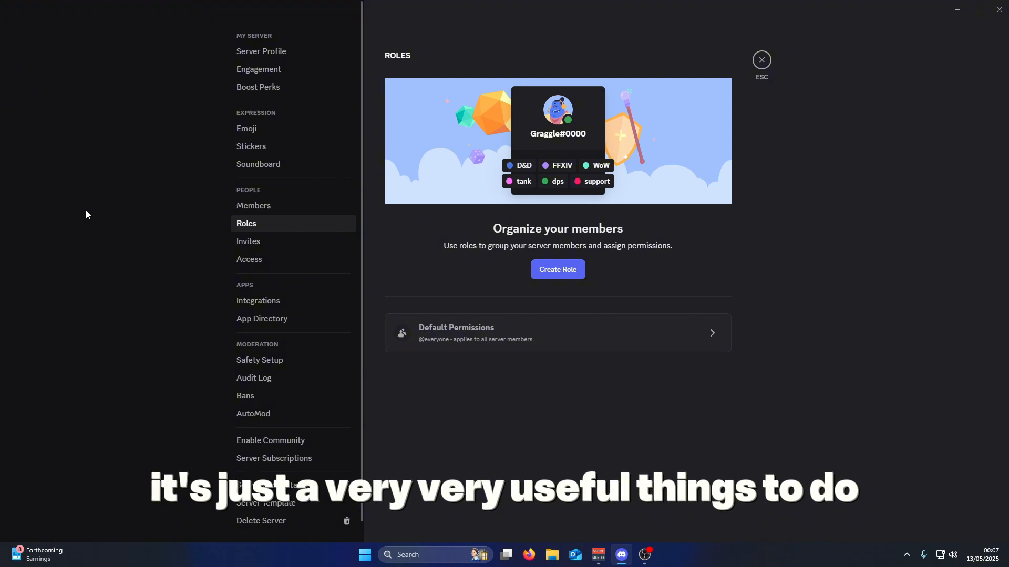
click(233, 247)
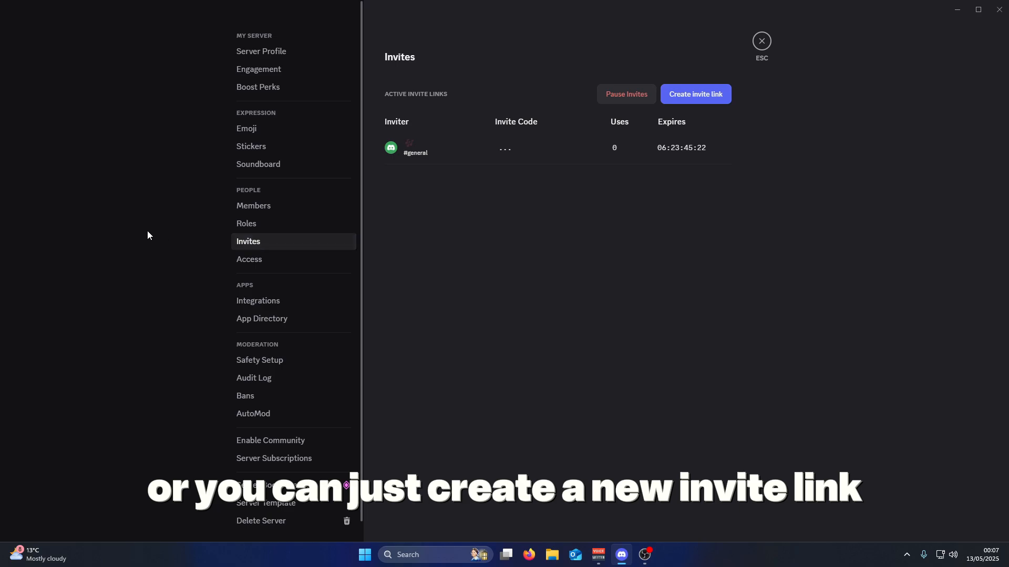
click(252, 259)
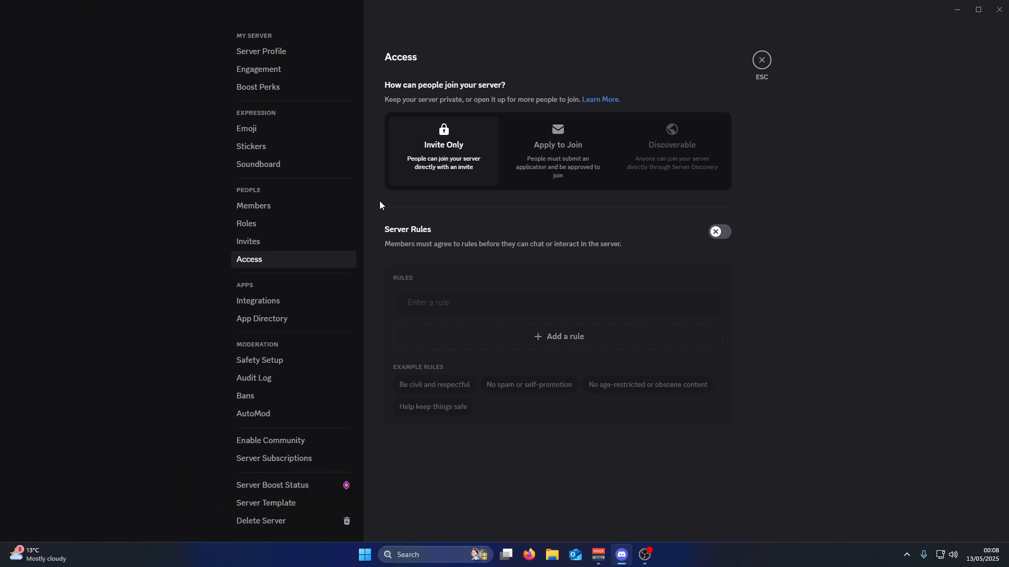
Step: Browse the app integrations and view the authorization request for adding Farm Merge Valley to My Server
click(232, 300)
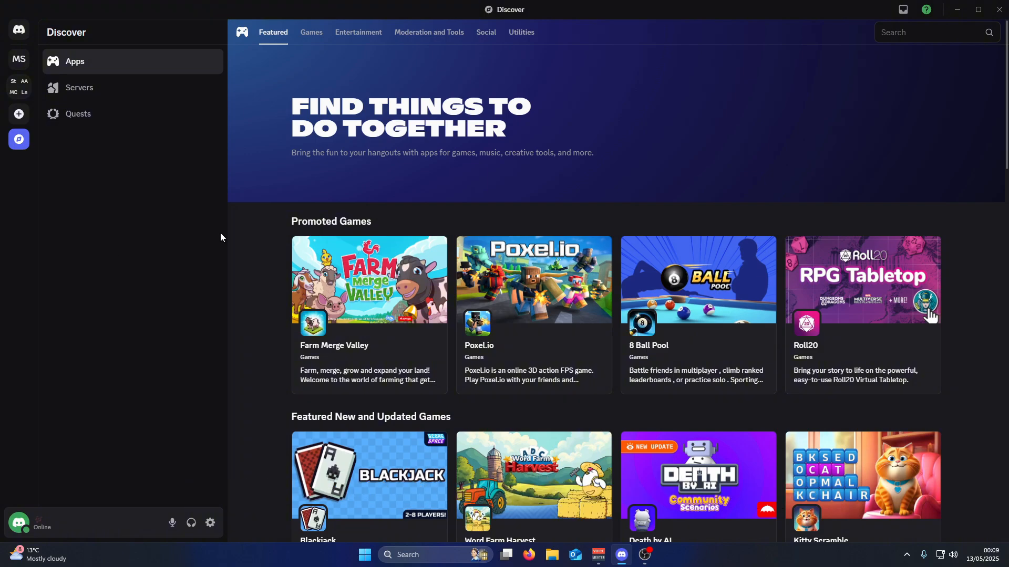
click(324, 255)
click(851, 246)
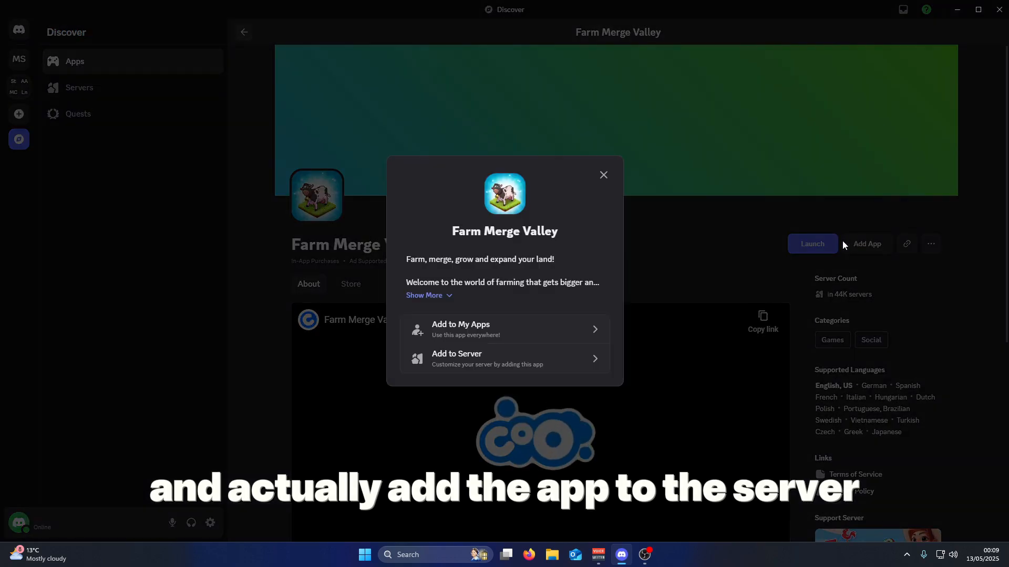
click(571, 351)
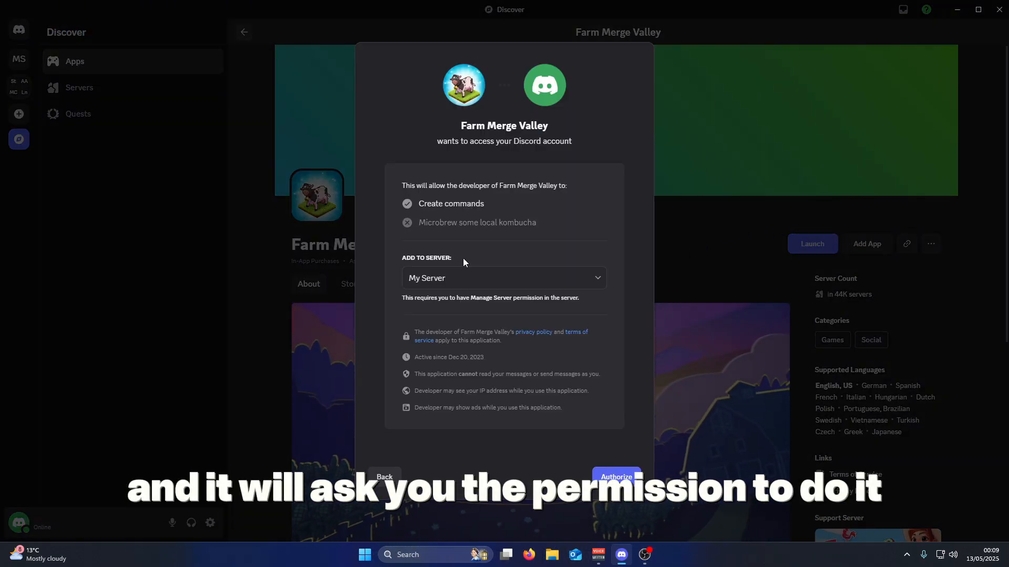
click(317, 219)
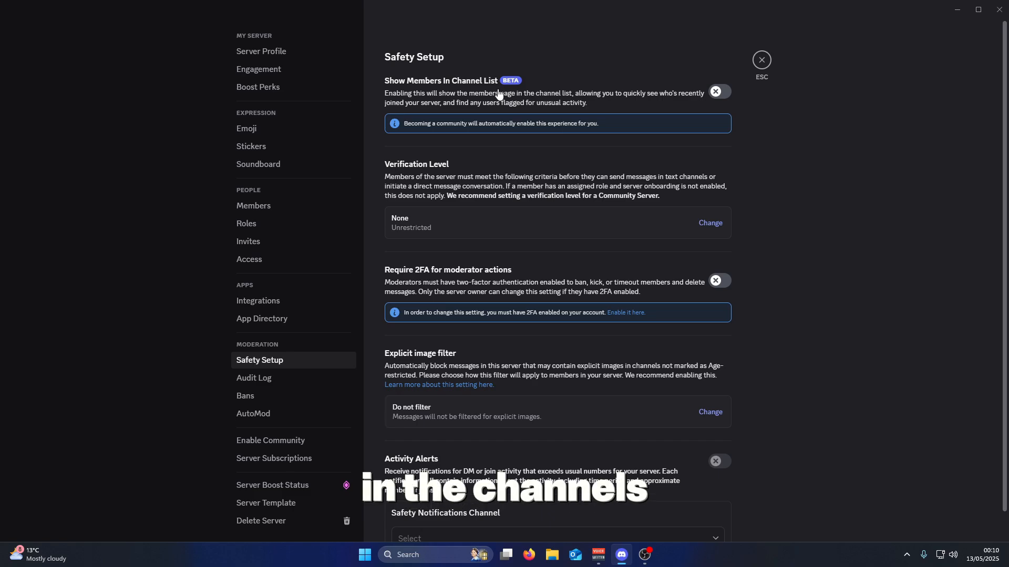
Step: Examine the moderation settings of My Server: Safety Setup with its verification level, Audit Log, Bans and AutoMod
scroll(492, 92, down, 1)
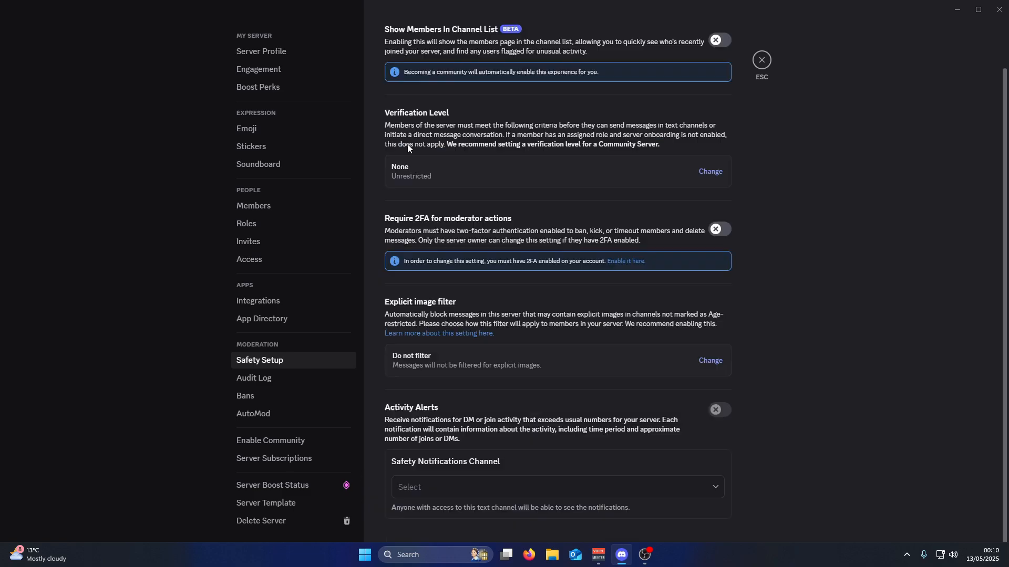
click(703, 178)
click(703, 179)
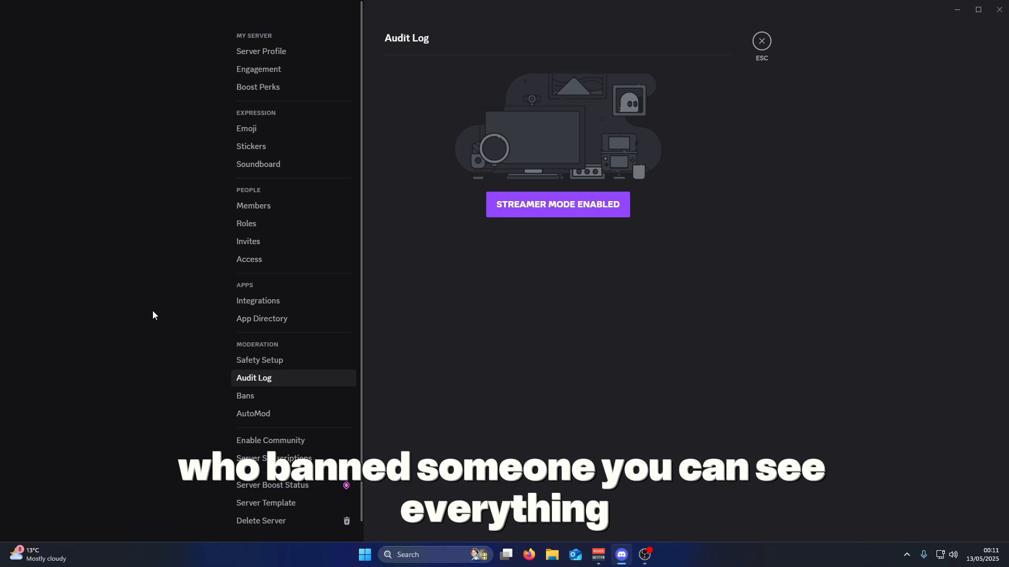
click(239, 400)
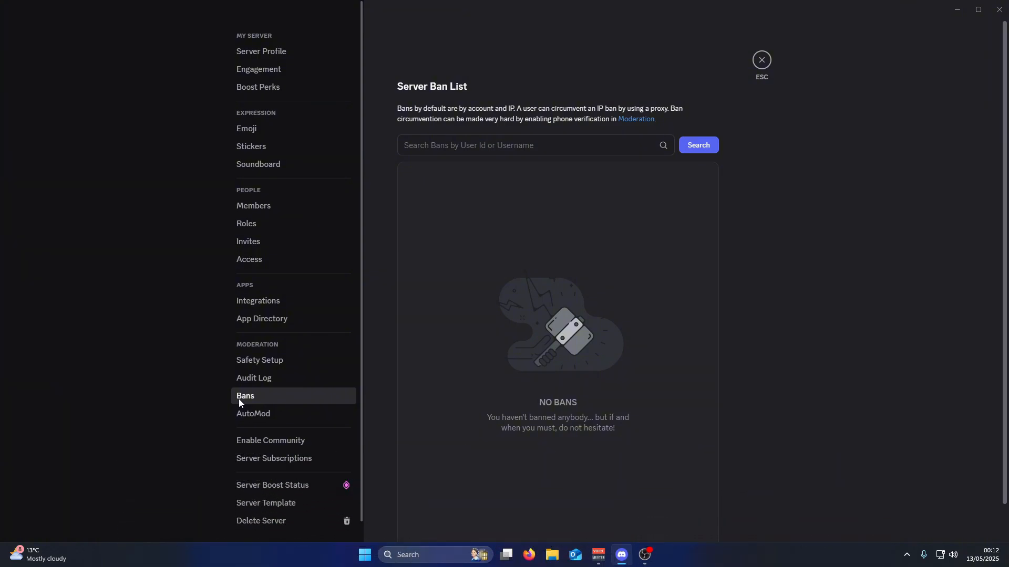
click(248, 413)
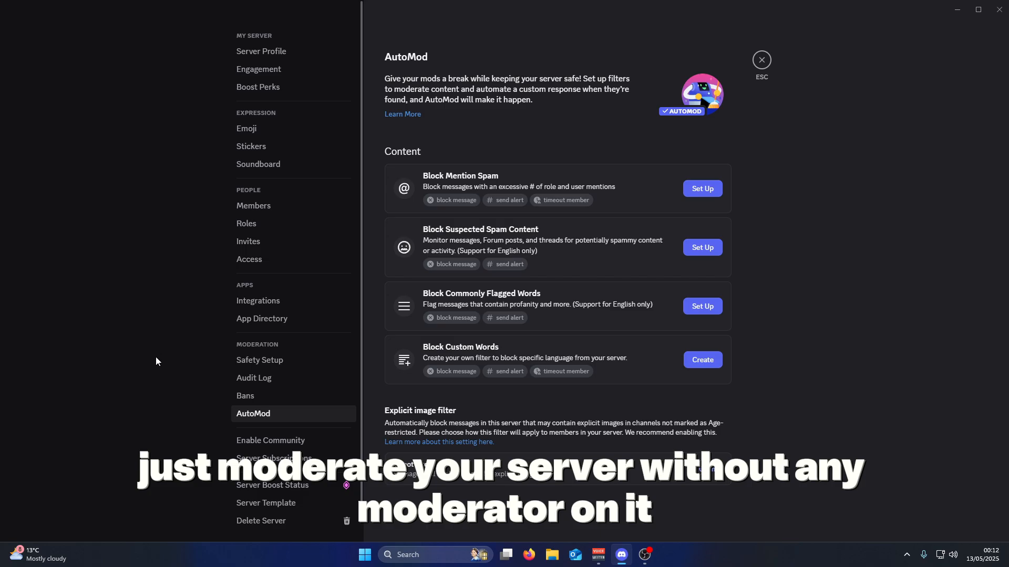
Step: Examine the Enable Community and Server Subscriptions settings of My Server, including the benefits for monetizing servers
click(252, 441)
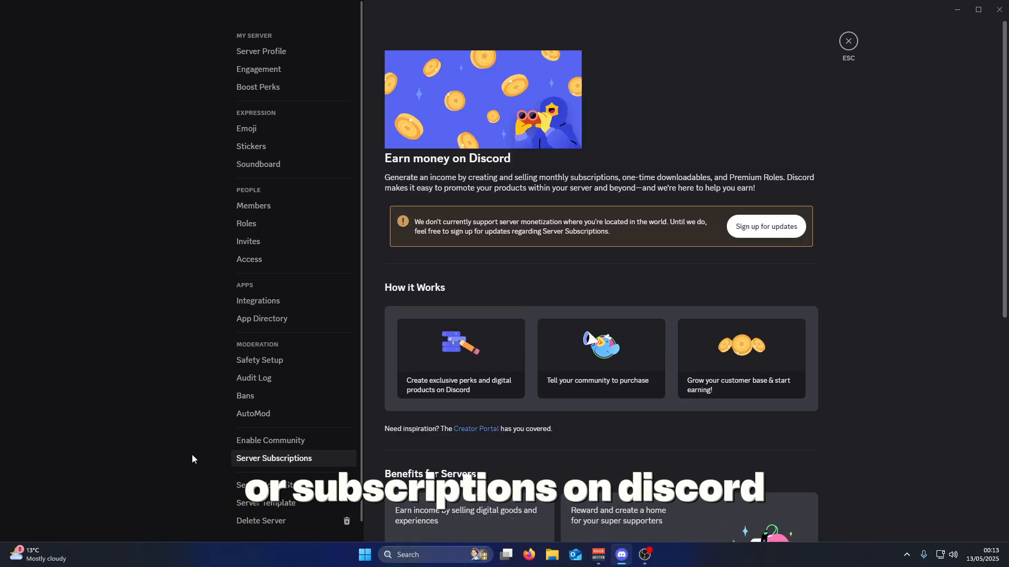
scroll(439, 460, down, 8)
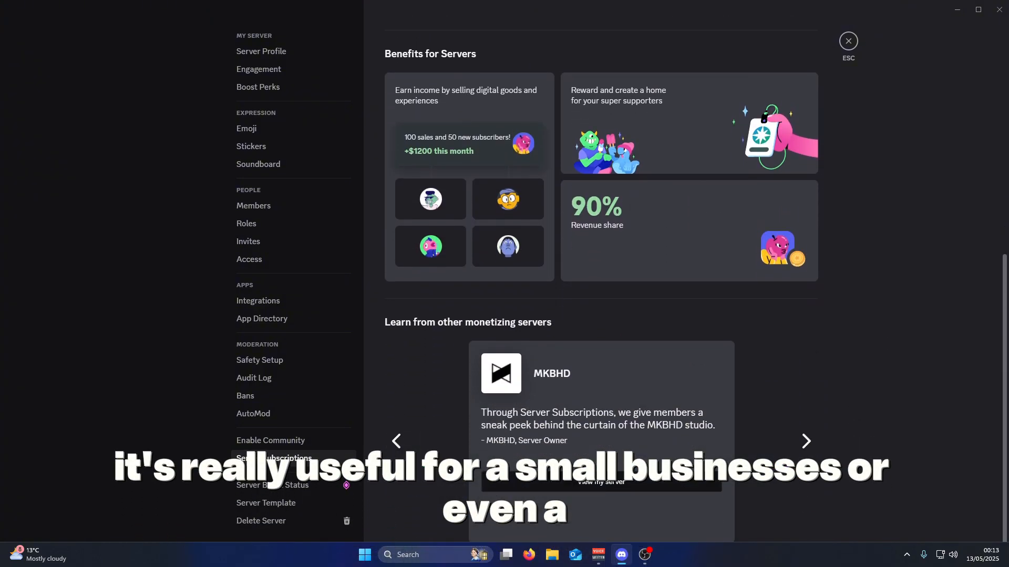
scroll(450, 471, down, 1)
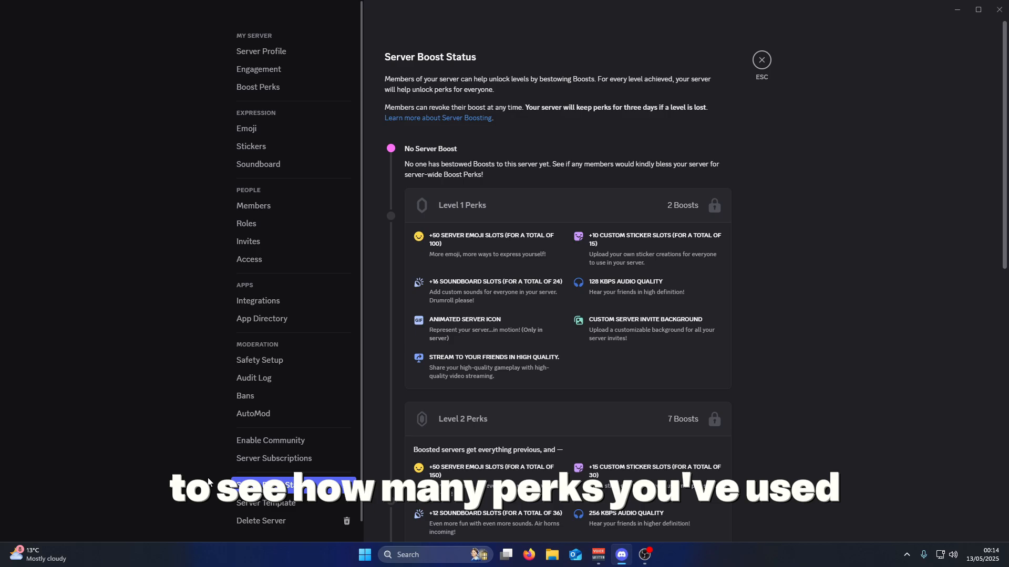
Step: Examine the Server Boost Status perk levels, the Server Template page and the Delete Server option of My Server
scroll(832, 437, down, 10)
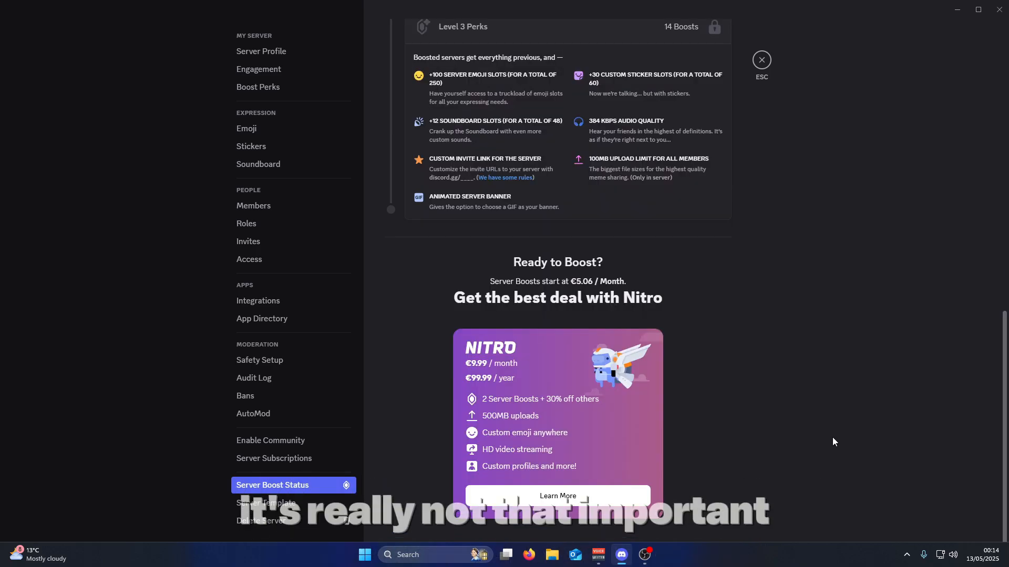
scroll(827, 436, up, 8)
click(266, 503)
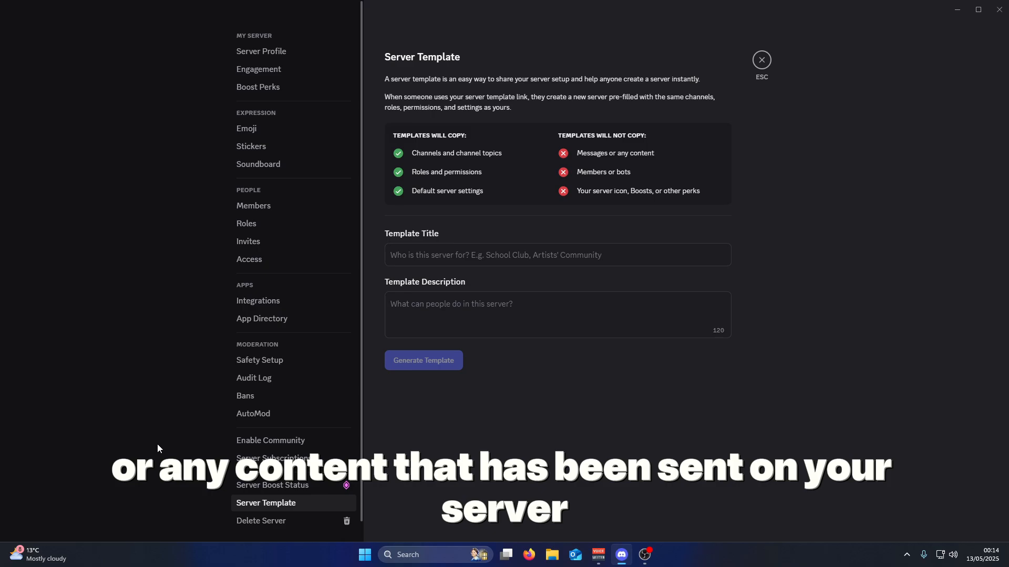
click(269, 521)
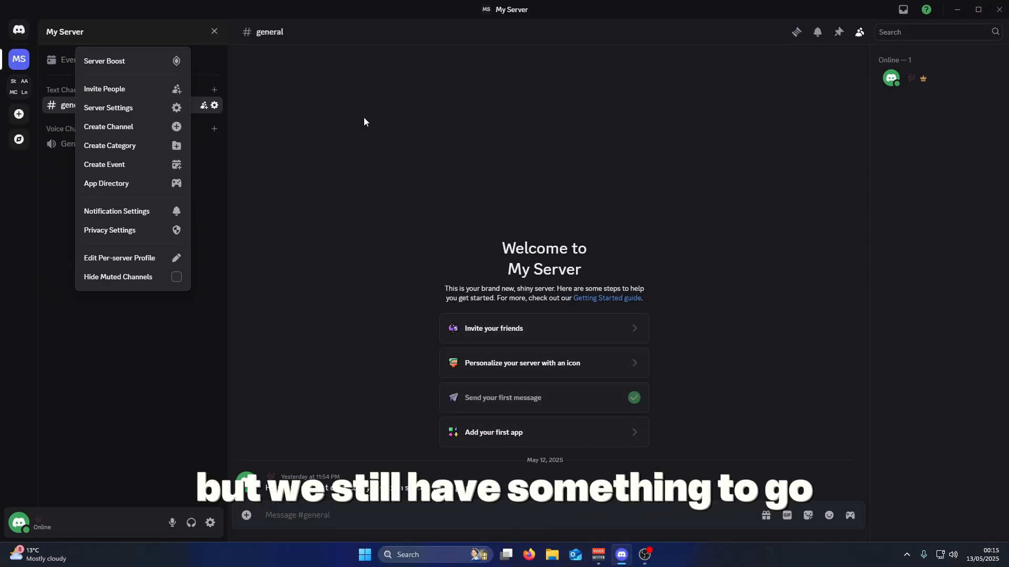
Step: View the channel creation and event creation options of My Server without creating anything
click(143, 129)
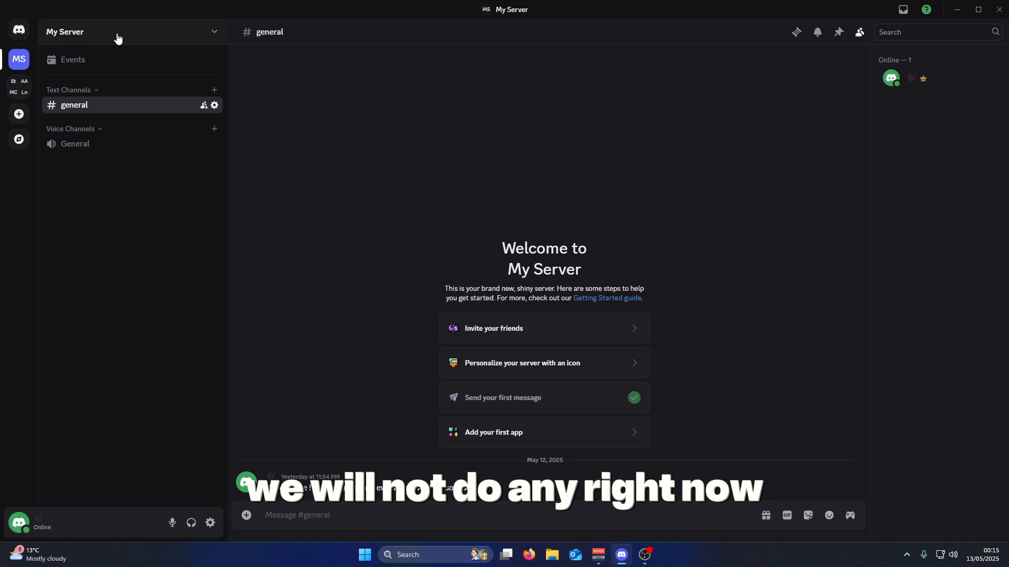
click(115, 36)
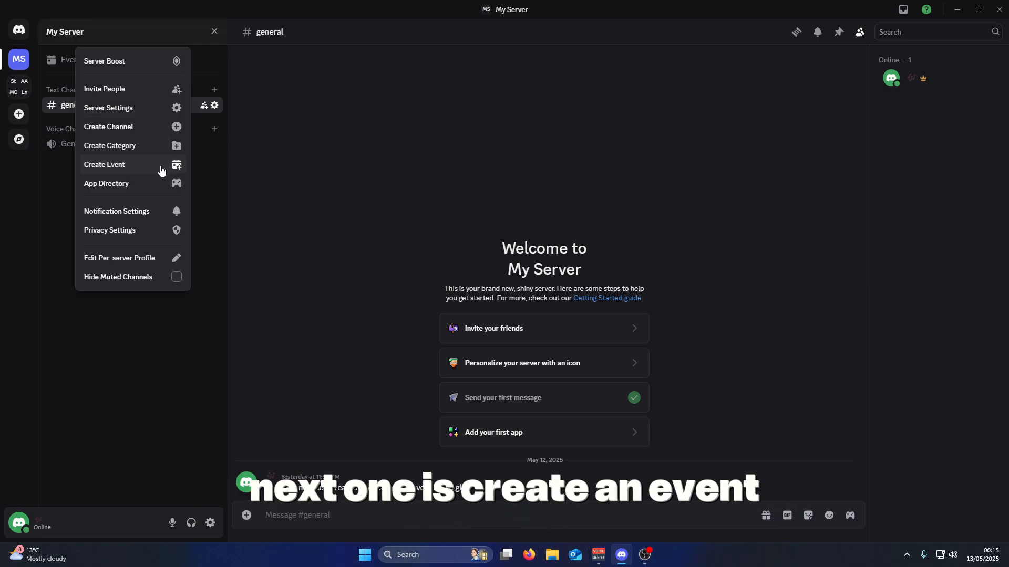
click(162, 167)
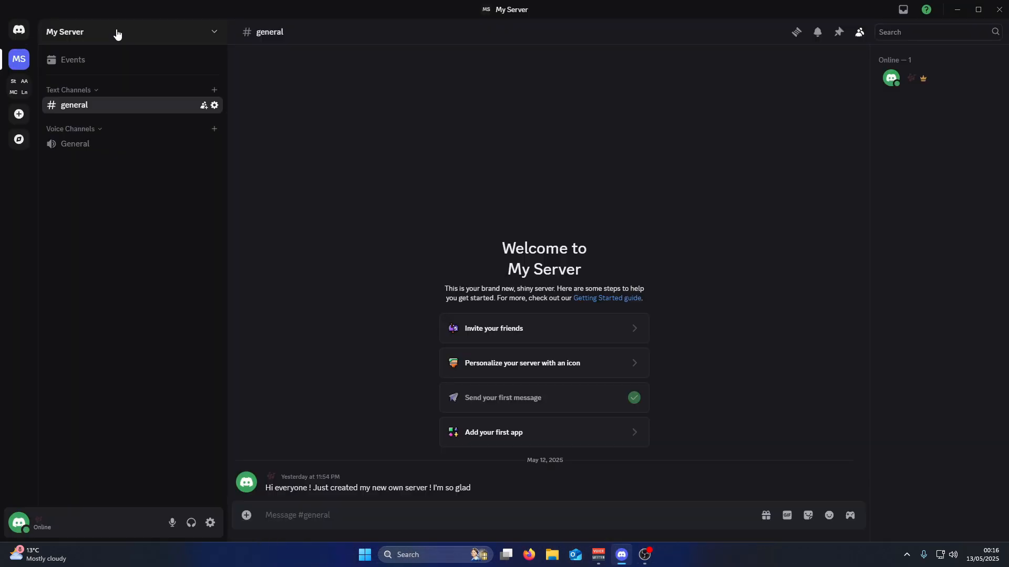
Step: View the App Directory and Notification Settings of My Server, and bring its server options back up
click(117, 34)
click(111, 183)
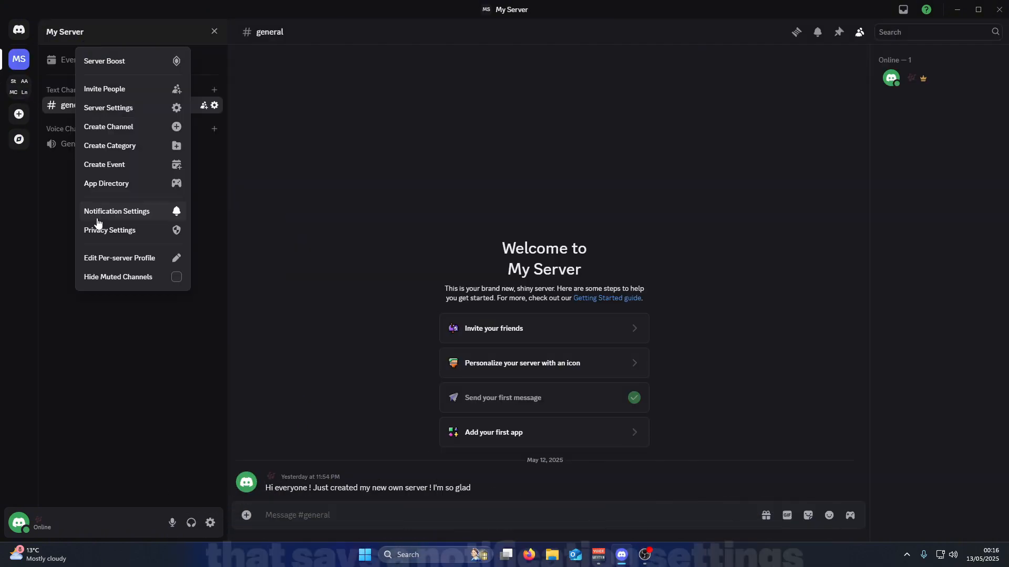
click(96, 219)
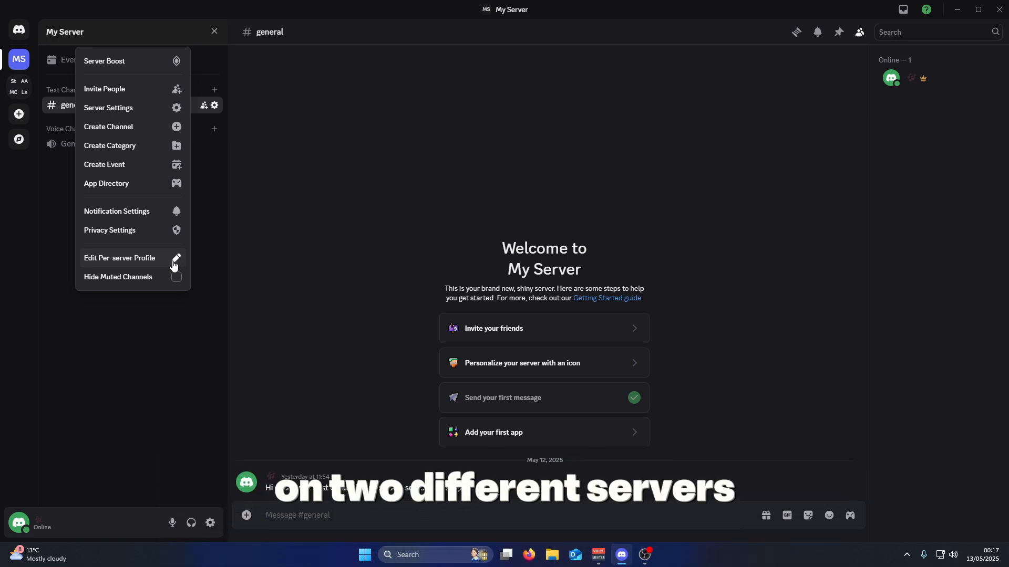
click(304, 124)
click(164, 40)
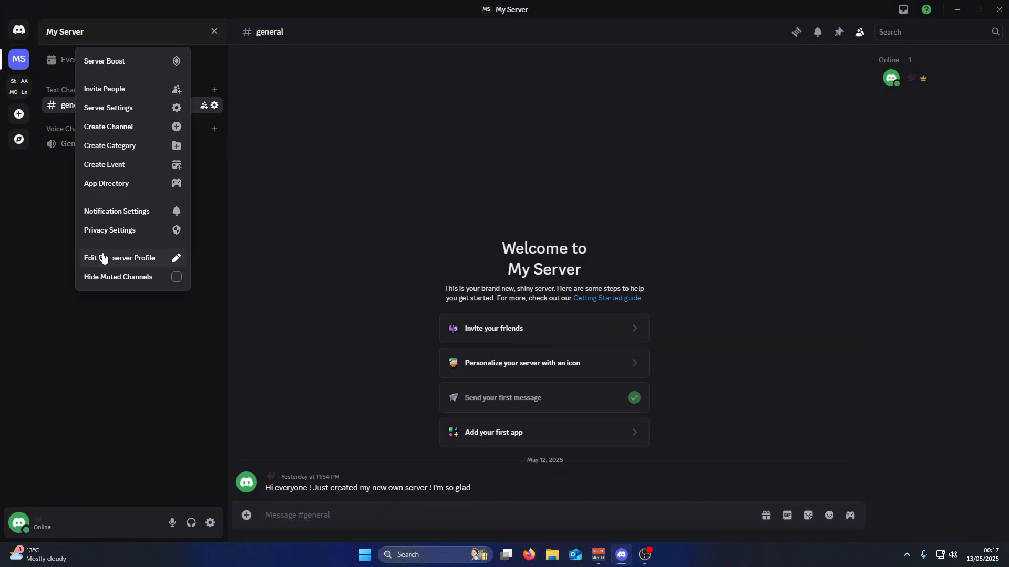